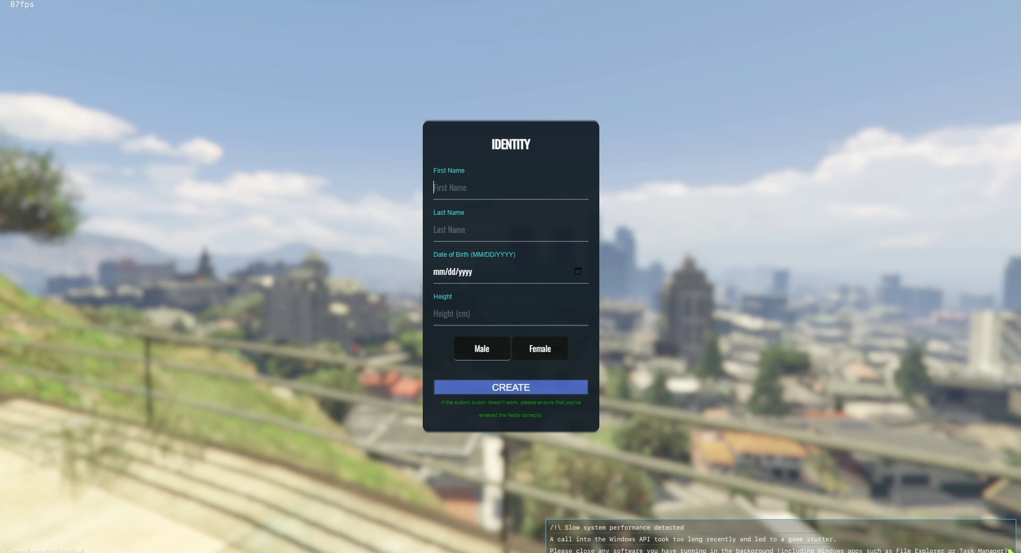
- Enter the character's first and last name, birth date 03/21/2001 and height 192
text(Brave)
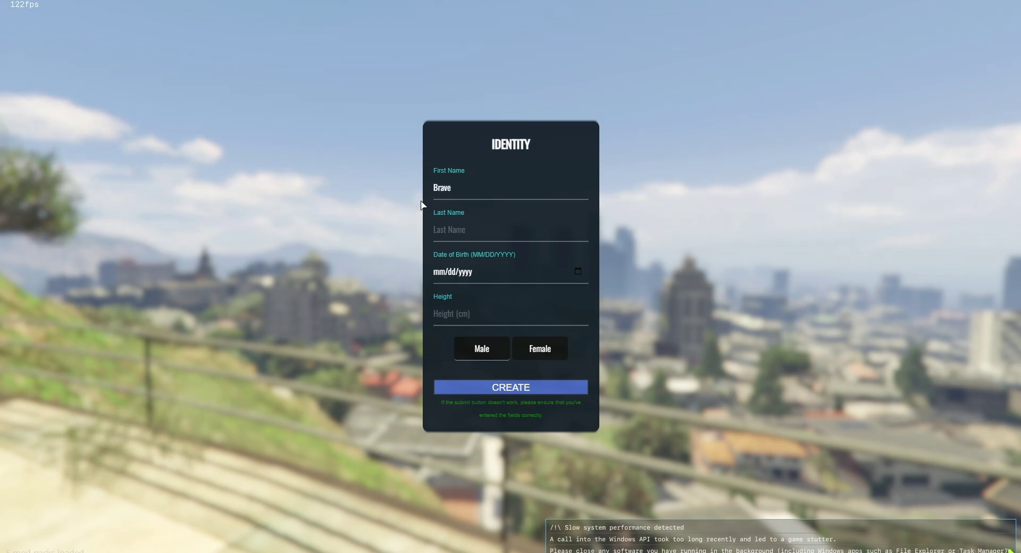
click(447, 230)
text(Chathan)
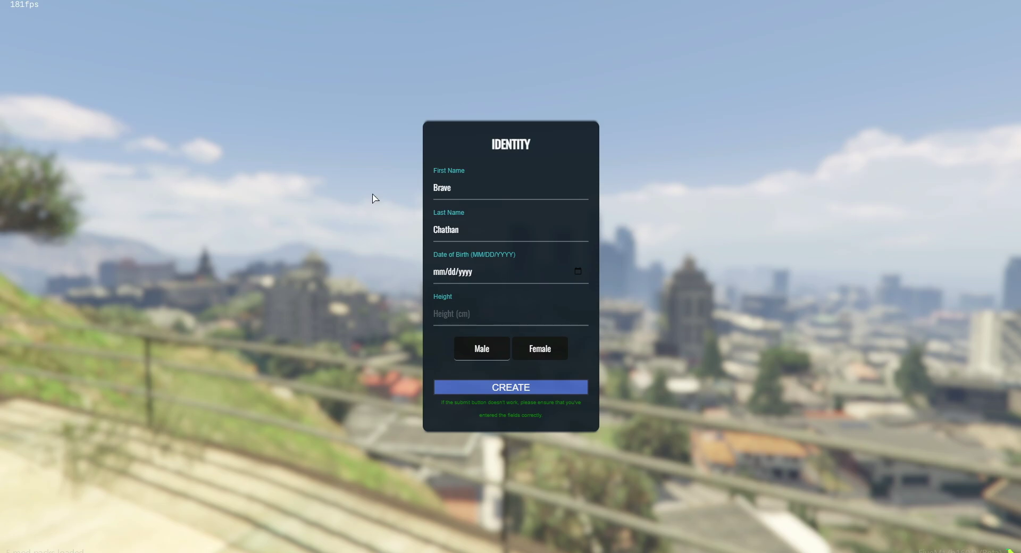
click(437, 275)
text(03/)
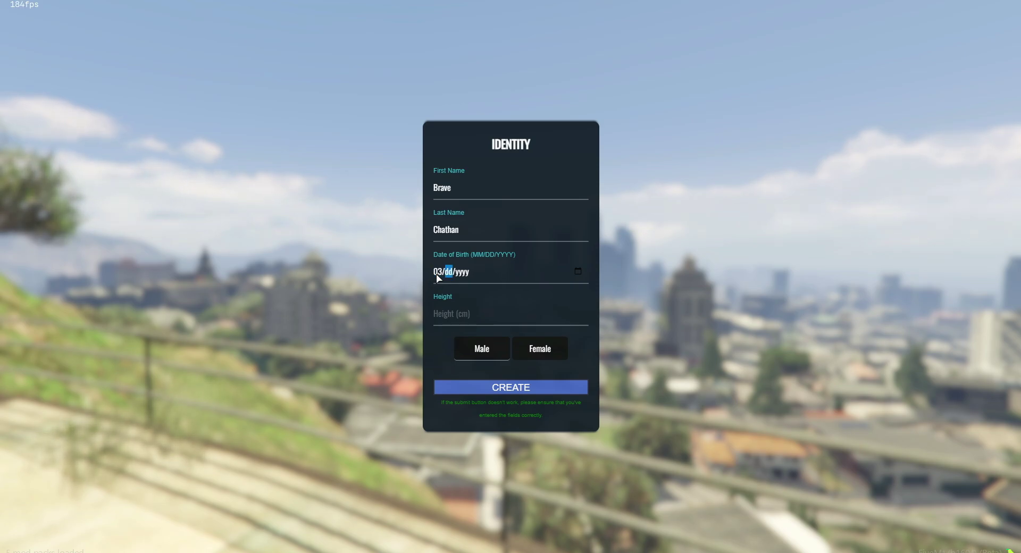
text(21/2001)
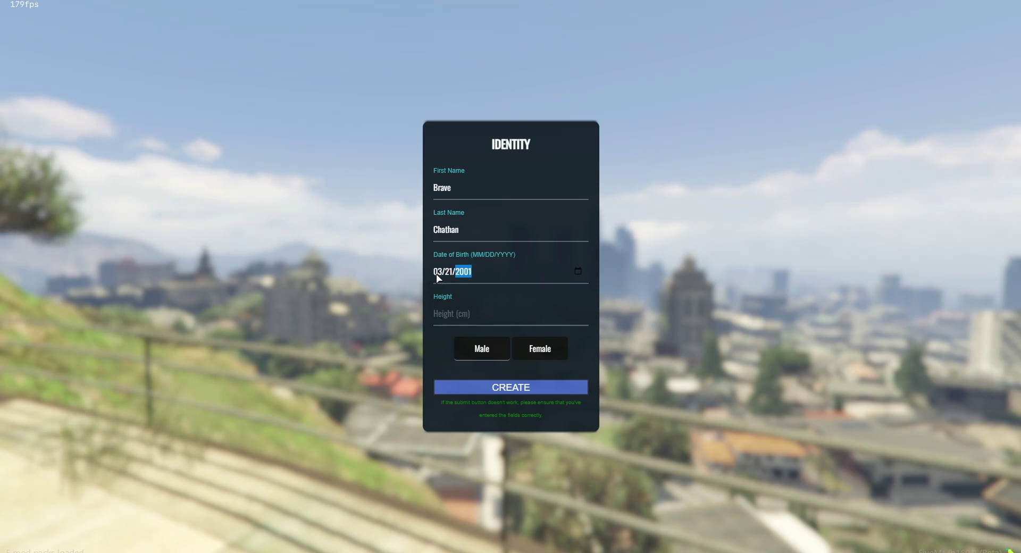
key(BackSpace)
text(24)
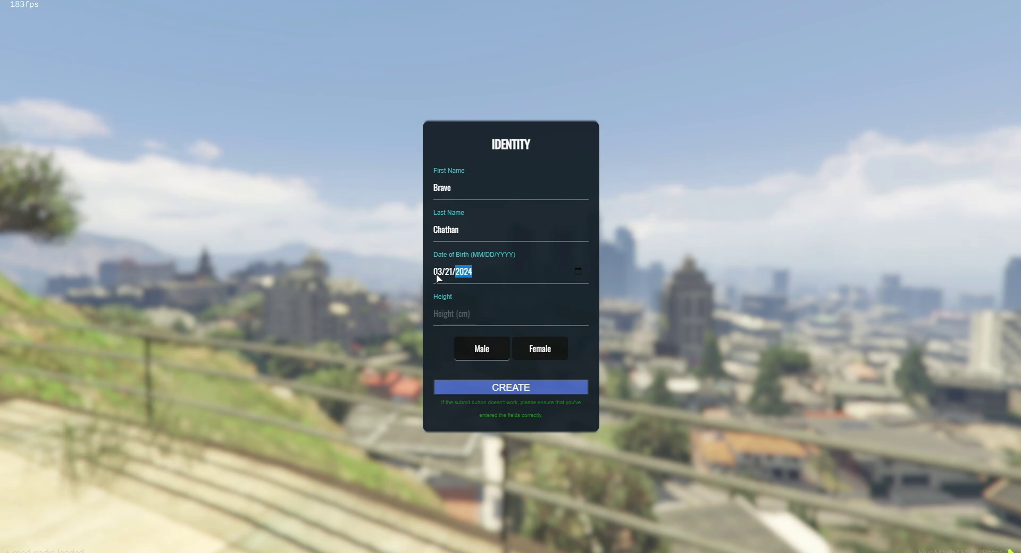
key(Tab)
text(1)
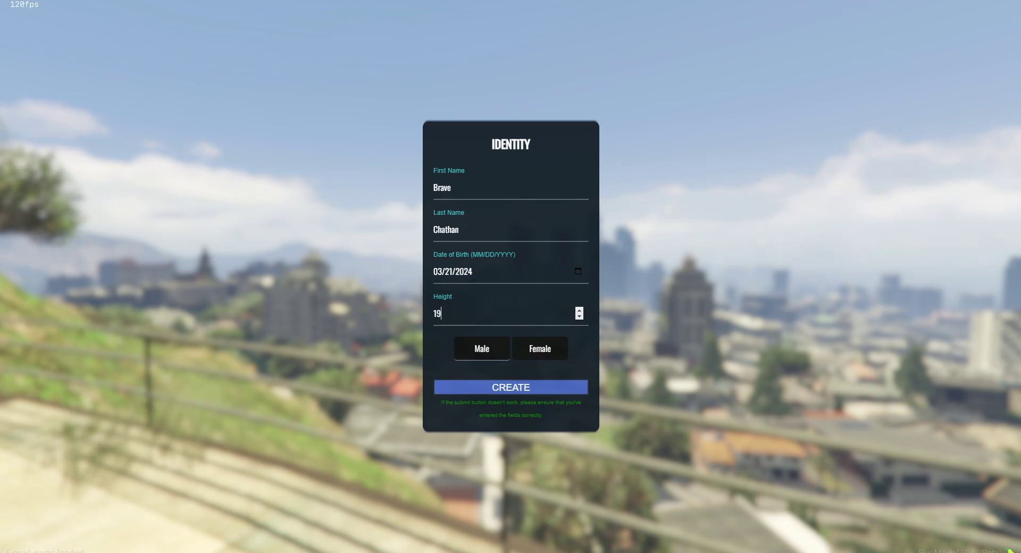
- Make the character male, correct the birth year, and create the character
click(482, 359)
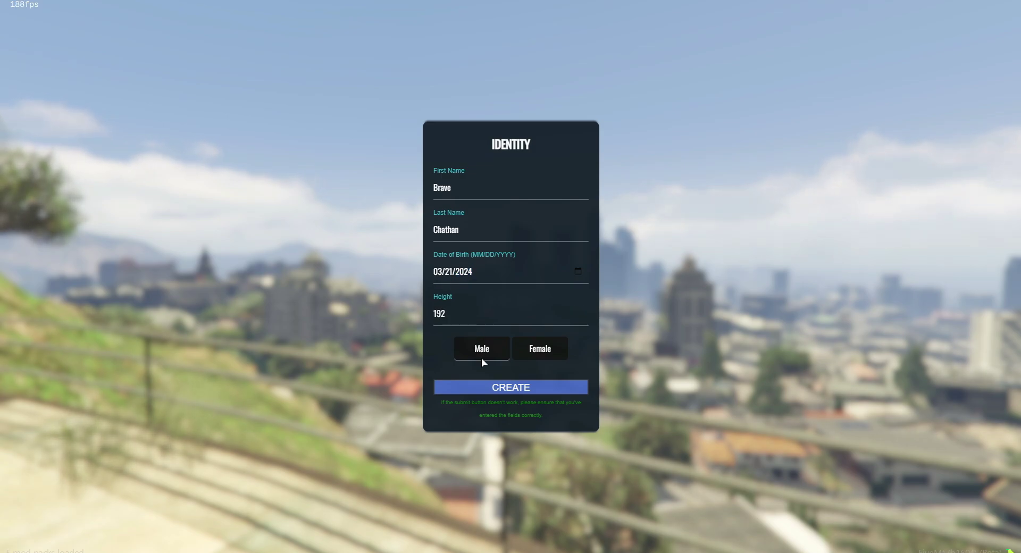
click(525, 385)
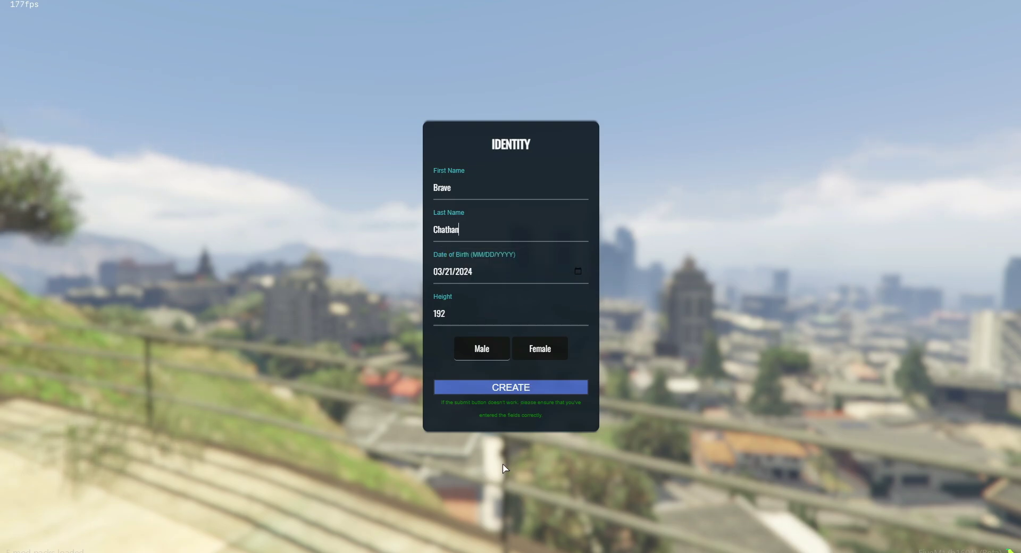
click(511, 390)
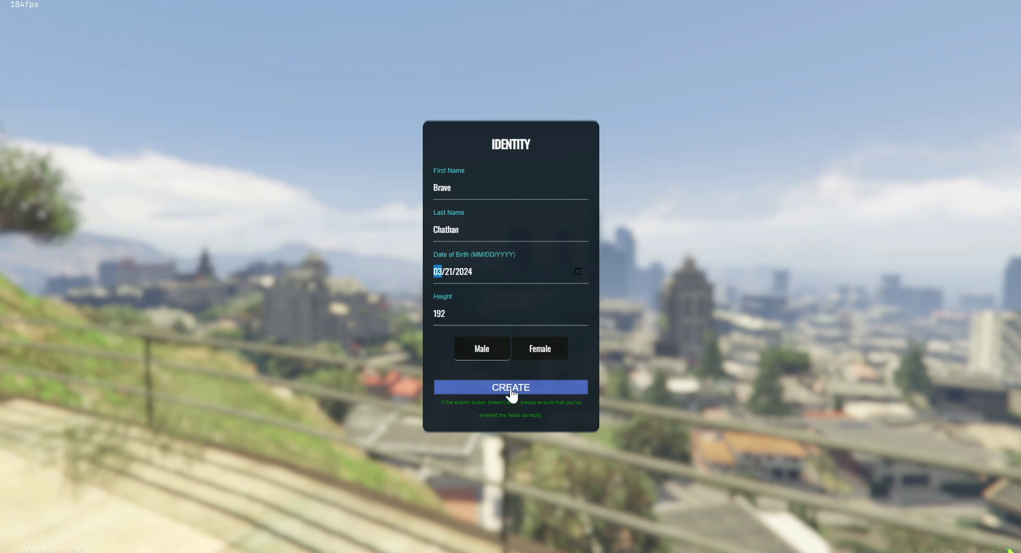
click(471, 270)
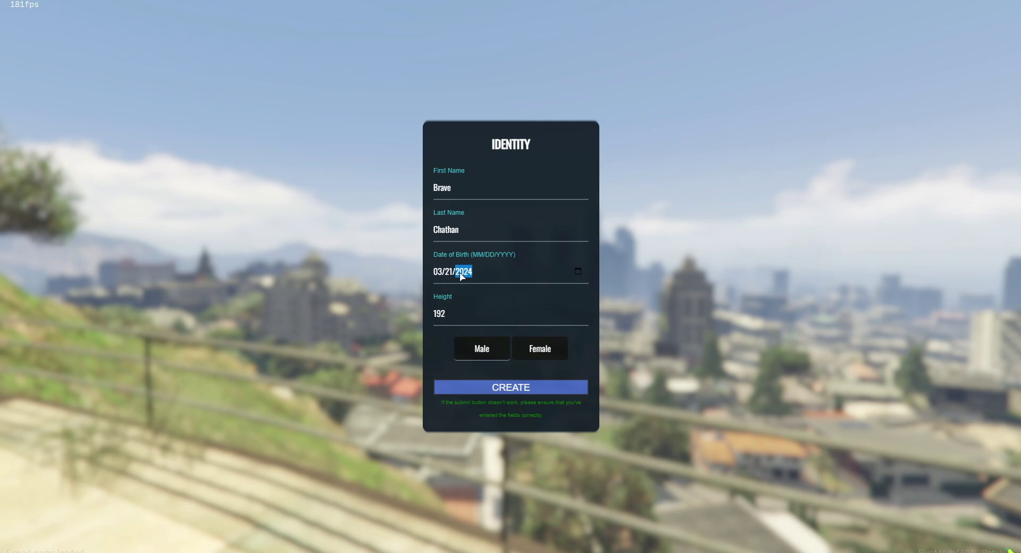
text(20)
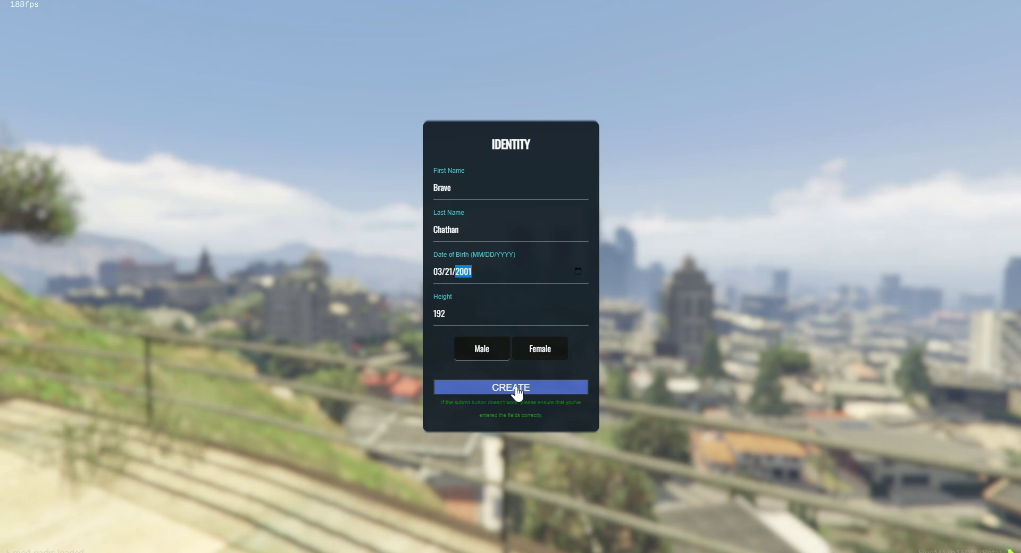
click(518, 388)
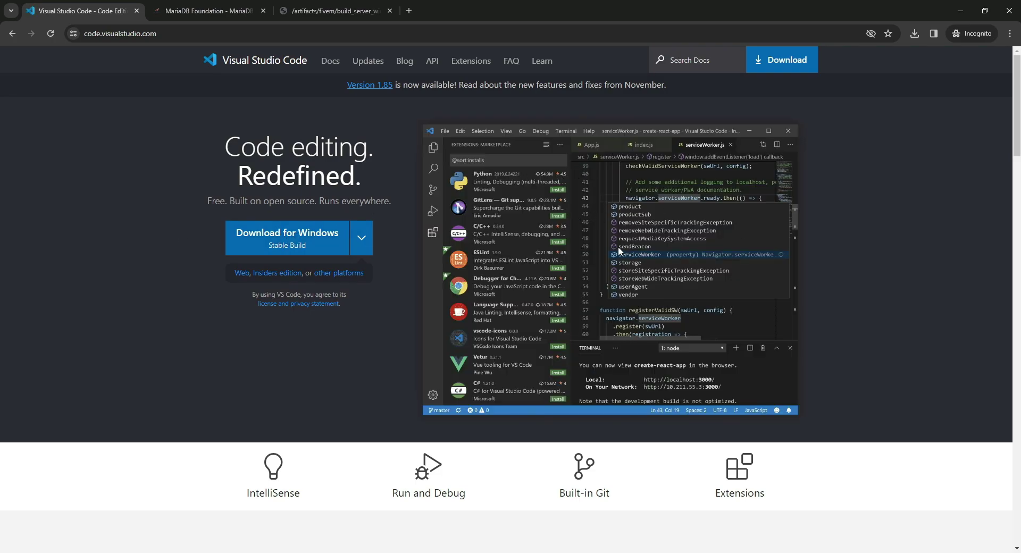
- Start the VS Code for Windows download and bring up the MariaDB Foundation site
click(276, 236)
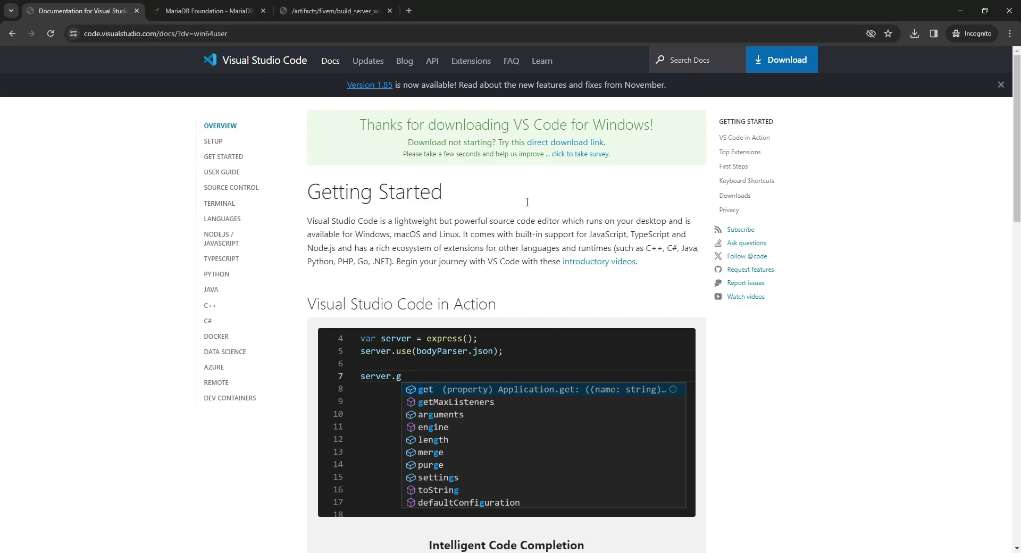
click(198, 13)
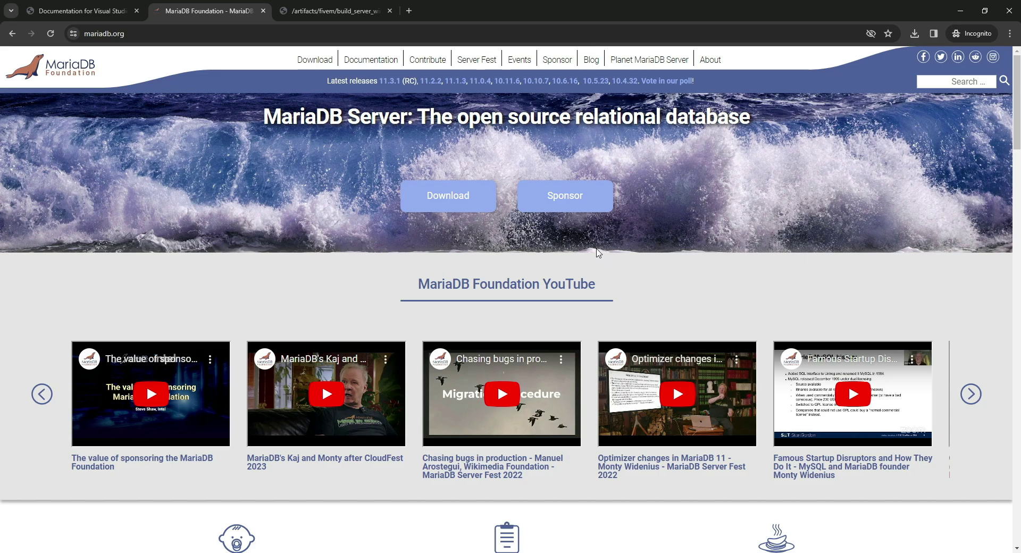
- Download MariaDB Server 11.2.2 as a Windows x86_64 MSI, then return to the FiveM builds page
click(469, 194)
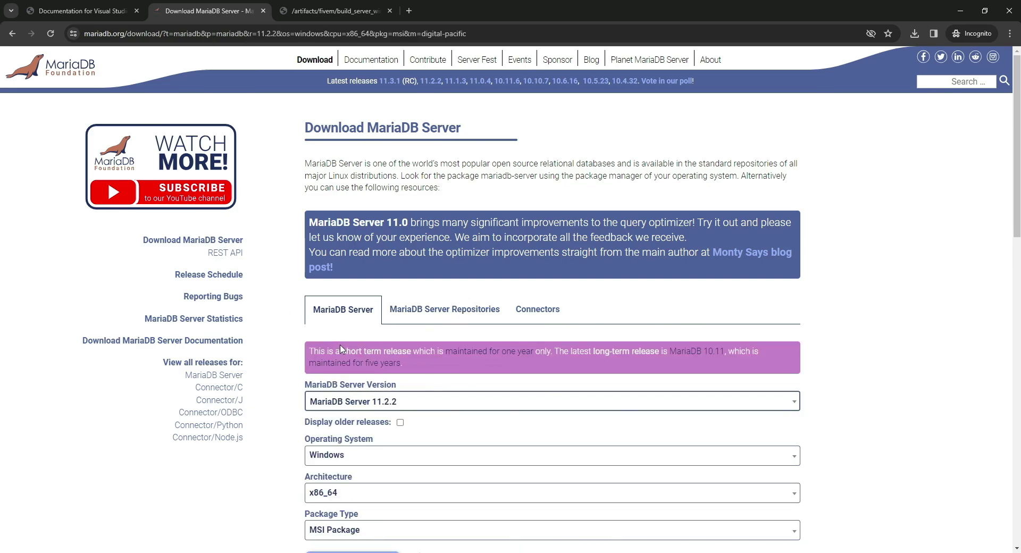
scroll(396, 408, down, 1)
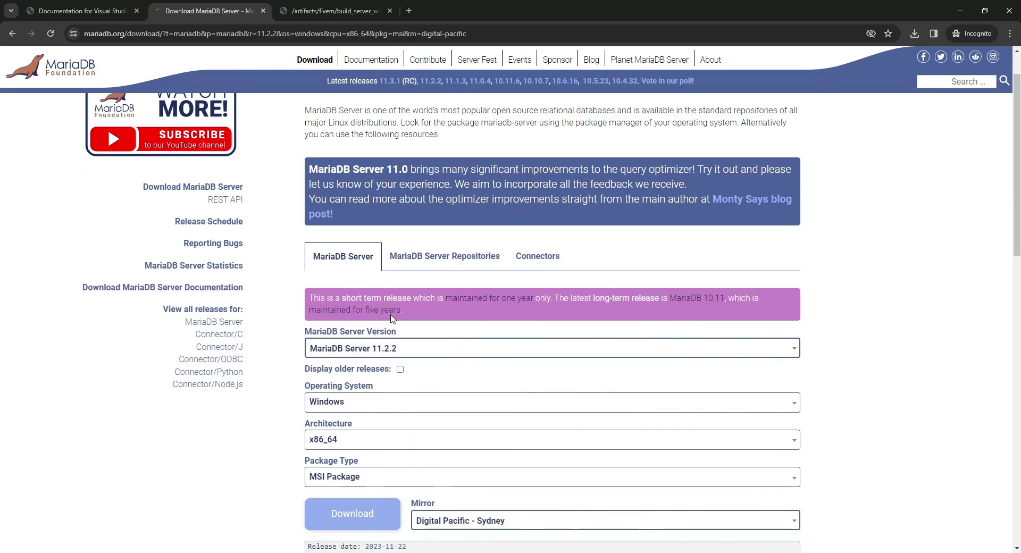
click(407, 348)
click(394, 416)
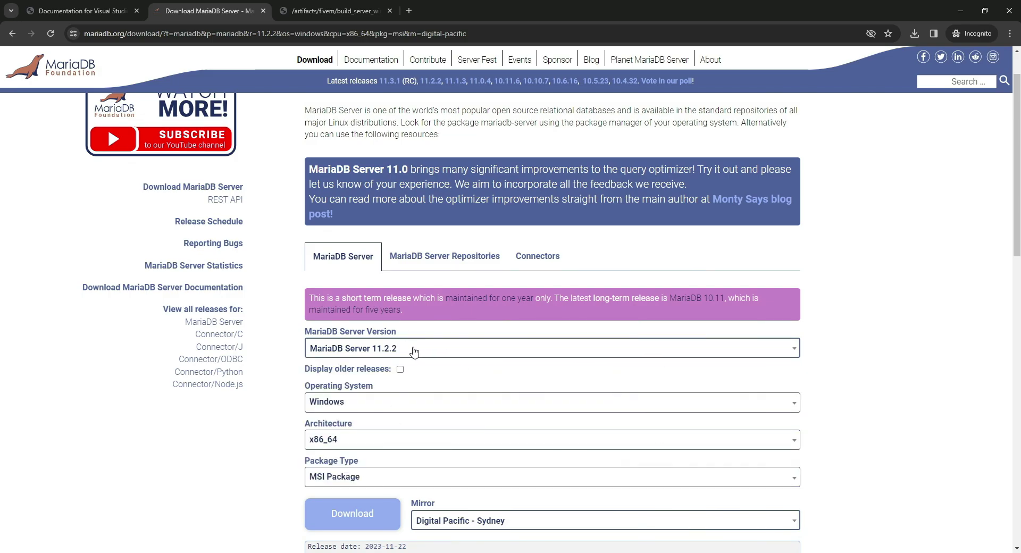
click(377, 354)
click(376, 355)
scroll(414, 490, down, 5)
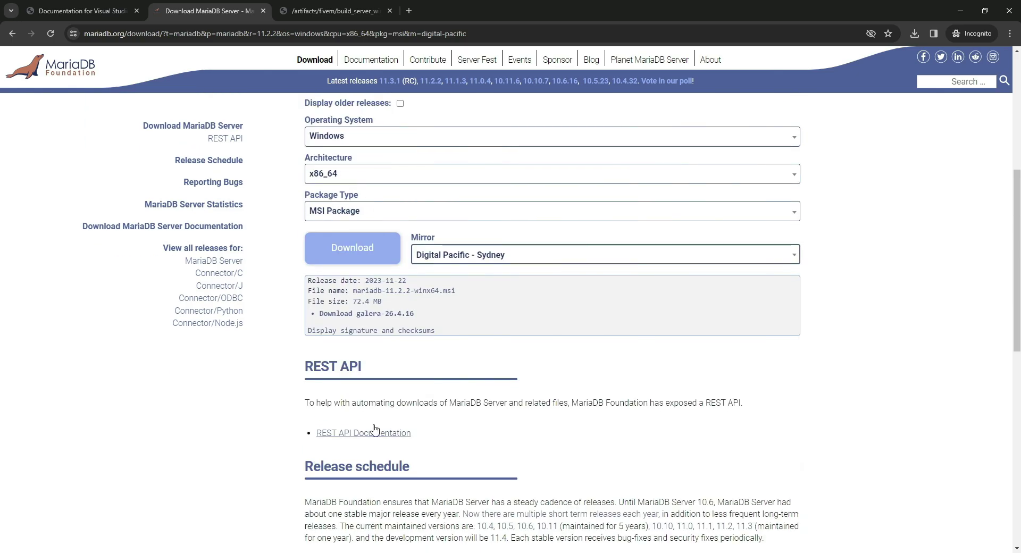
click(348, 245)
key(ctrl+Tab)
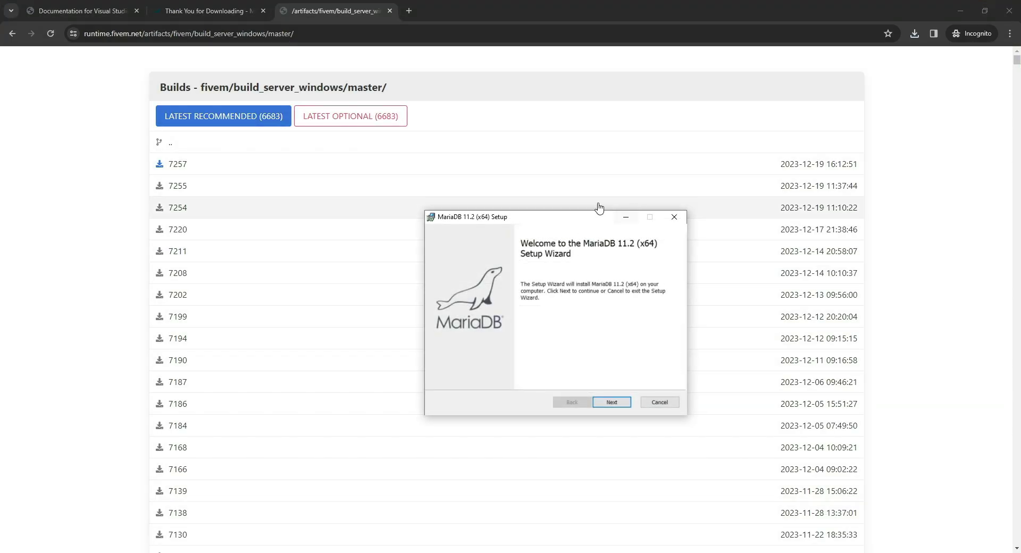
- Install MariaDB 11.2 with HeidiSQL, a root password and default service settings on port 3306
drag(582, 213, 574, 140)
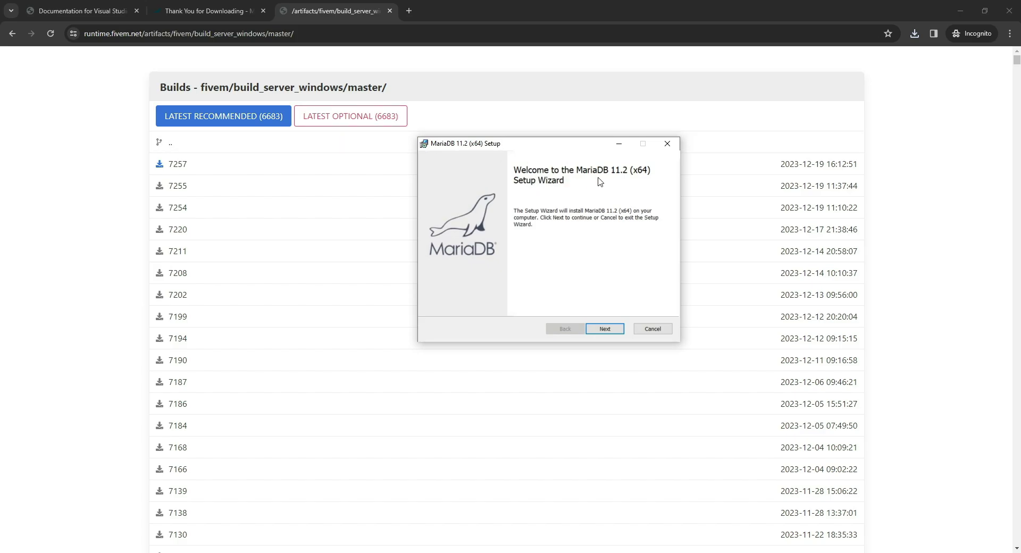
click(606, 327)
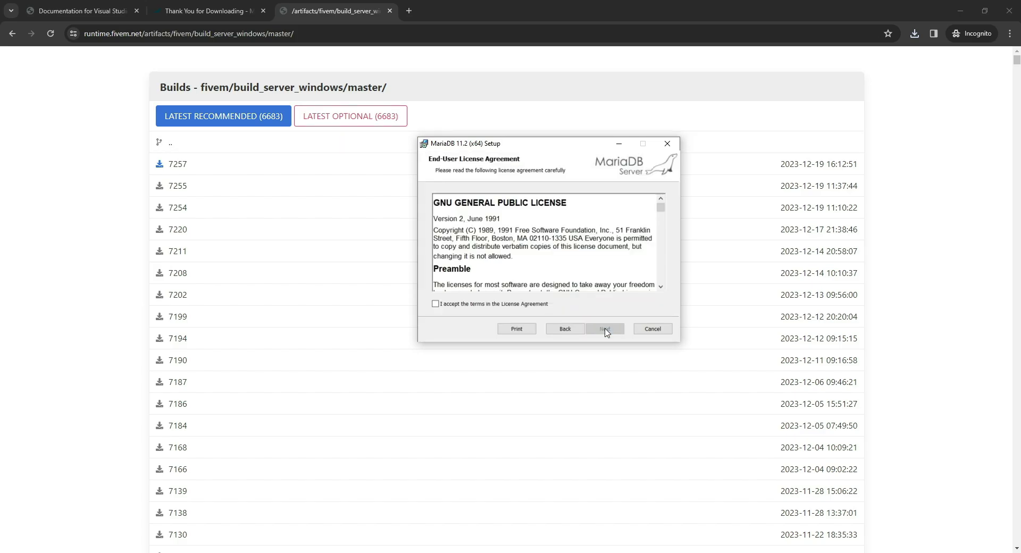
click(436, 305)
click(604, 329)
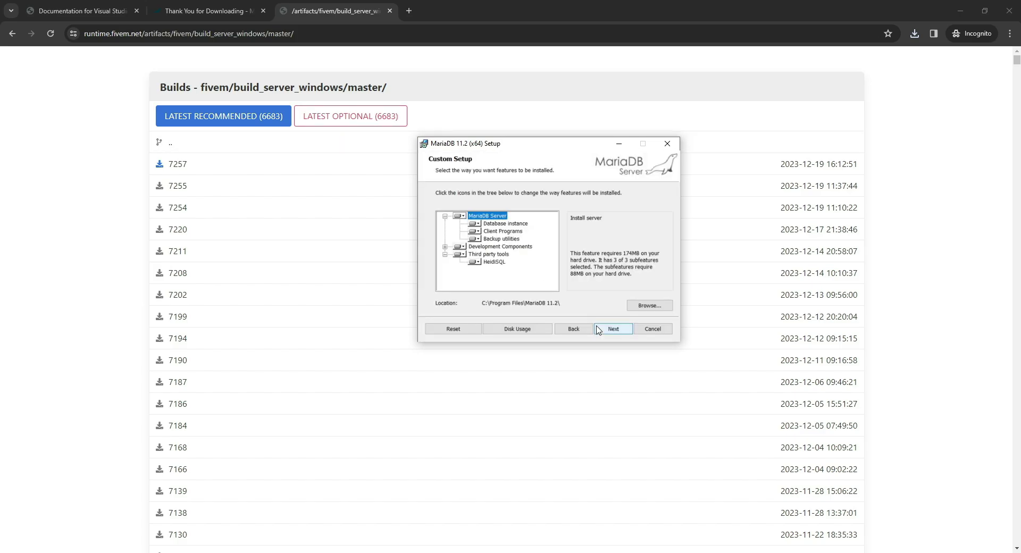
click(492, 263)
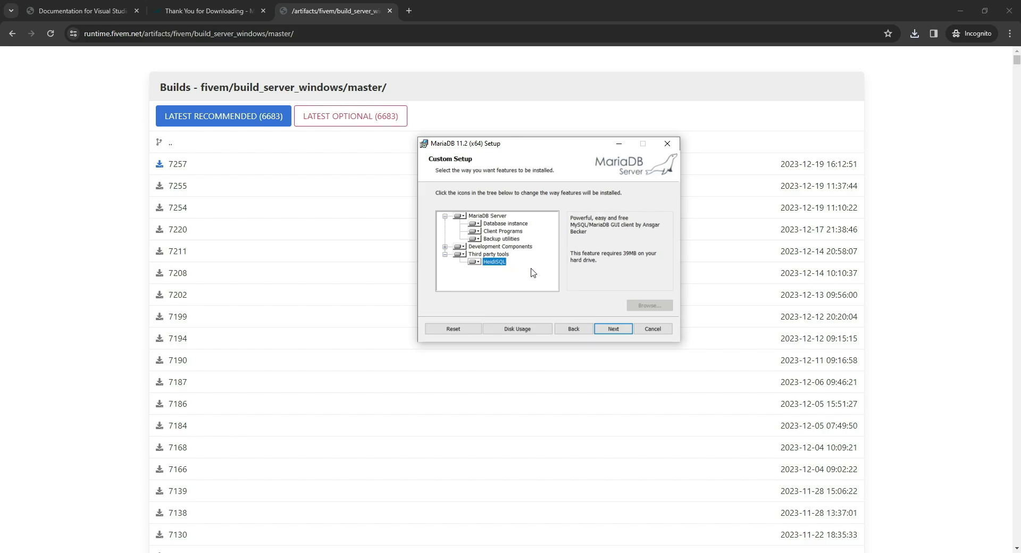
click(612, 328)
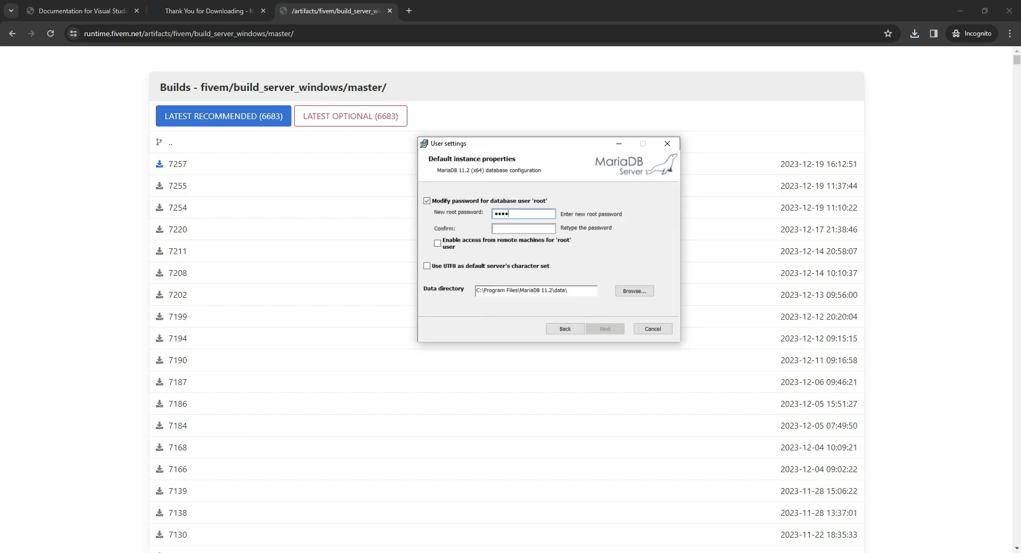
click(515, 228)
click(612, 329)
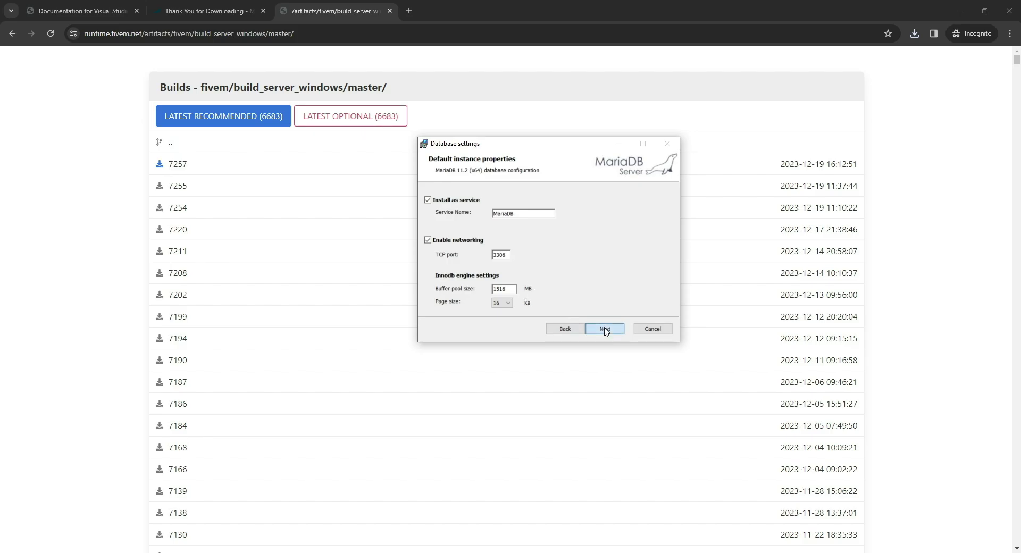
click(605, 330)
click(604, 329)
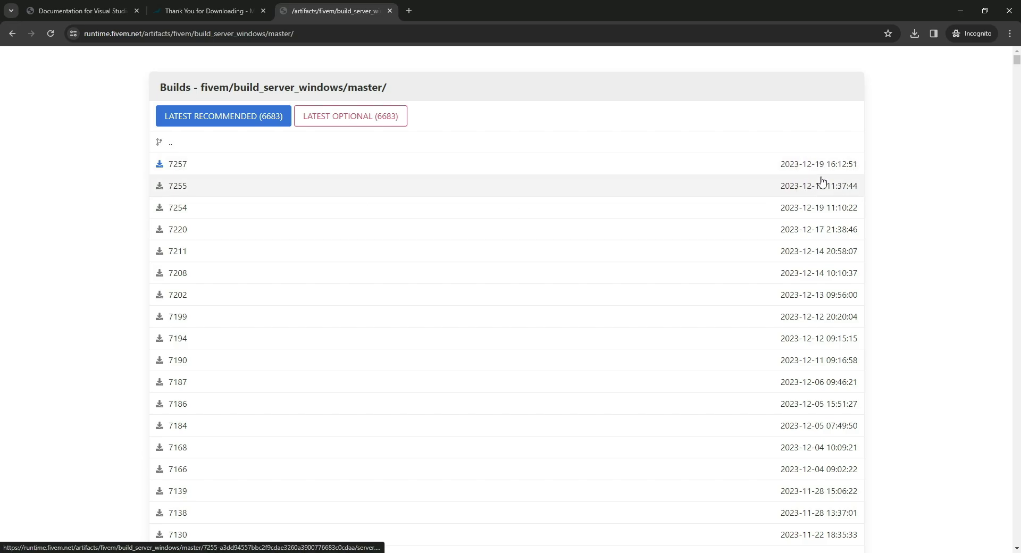
- Start downloading server build 7257 and create a Fivem folder on disk D
click(684, 171)
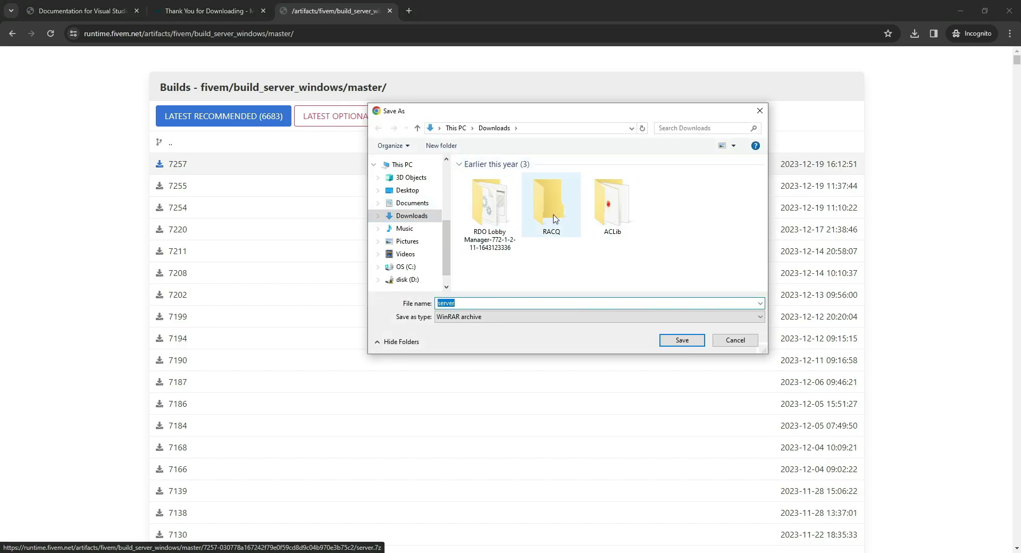
scroll(426, 280, down, 1)
click(427, 265)
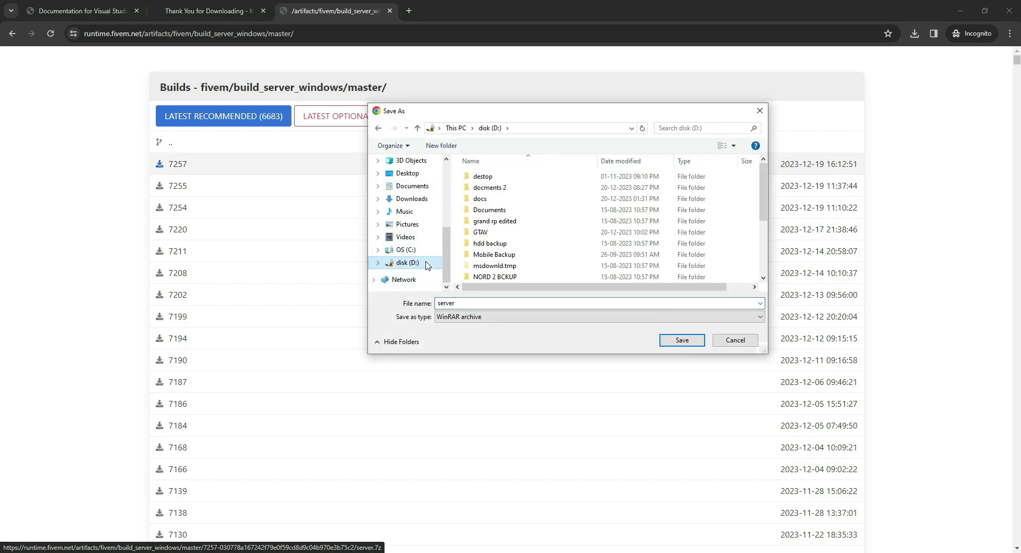
right_click(739, 209)
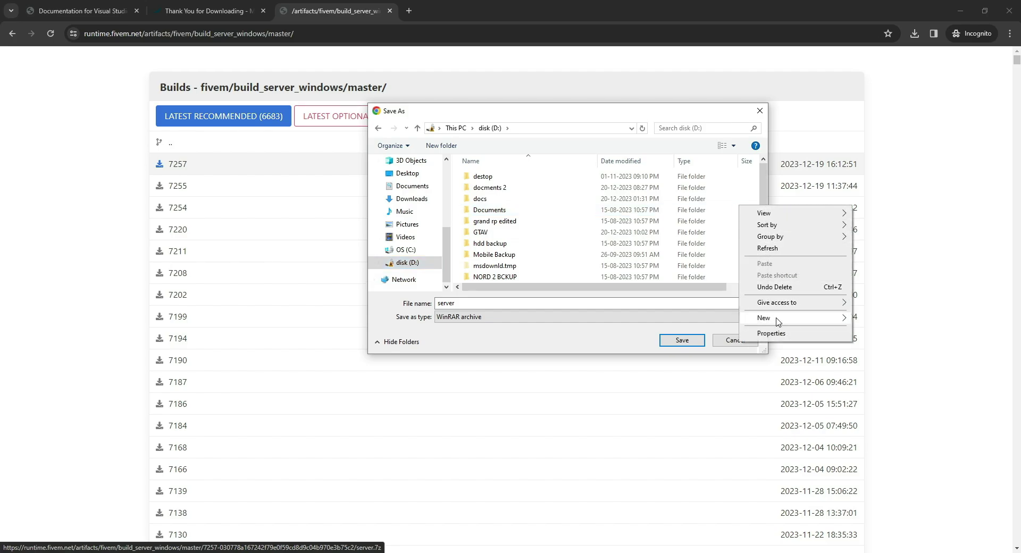
mouse_move(777, 322)
click(869, 323)
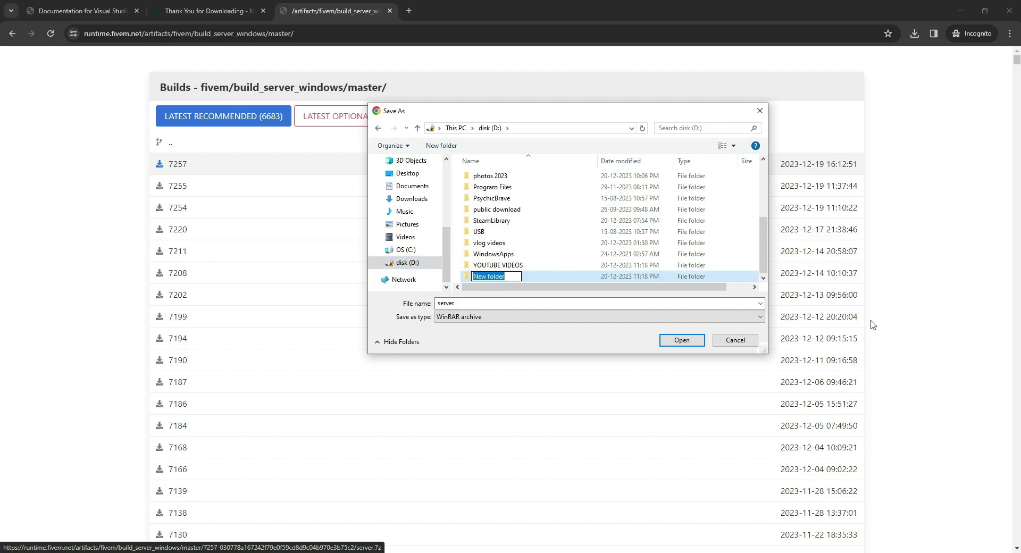
text(FIV)
text(ivem)
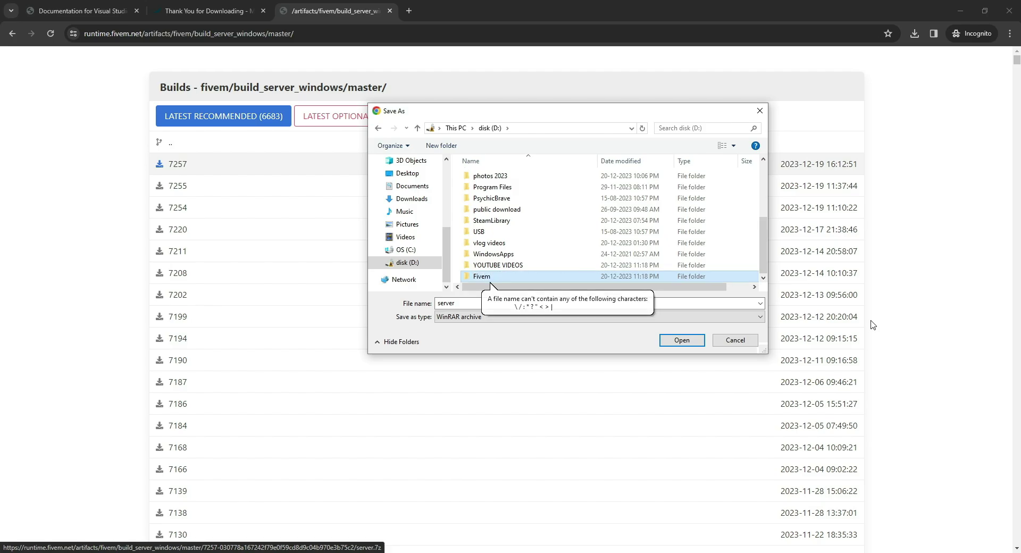
click(670, 340)
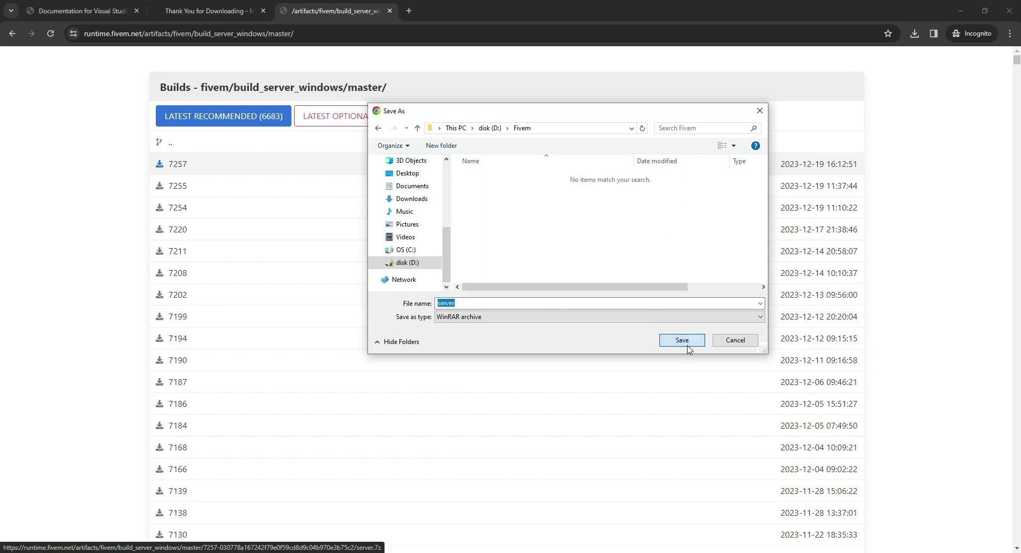
- Create an artifacts folder inside Fivem and save the build 7257 archive into it
right_click(524, 200)
mouse_move(551, 315)
click(652, 313)
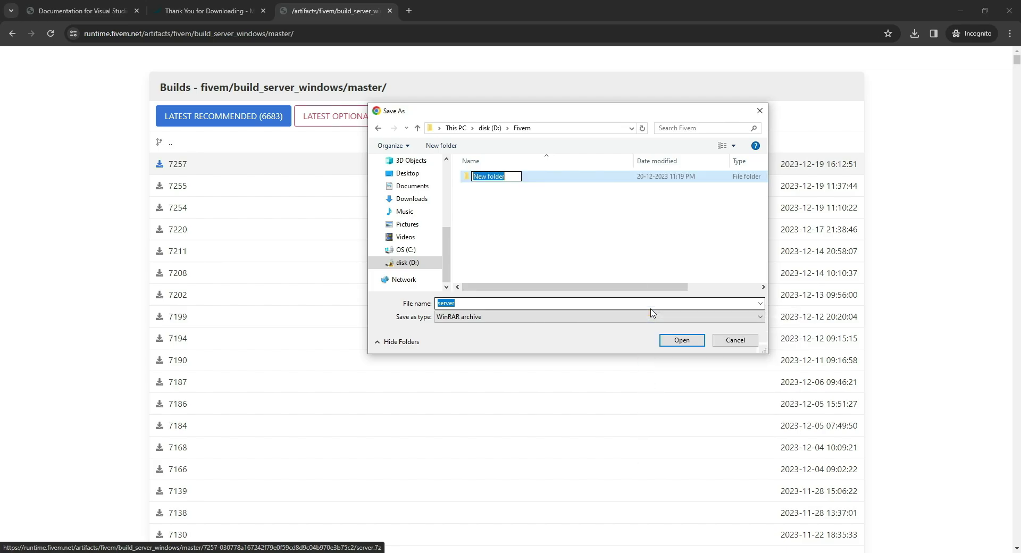
text(artifacts)
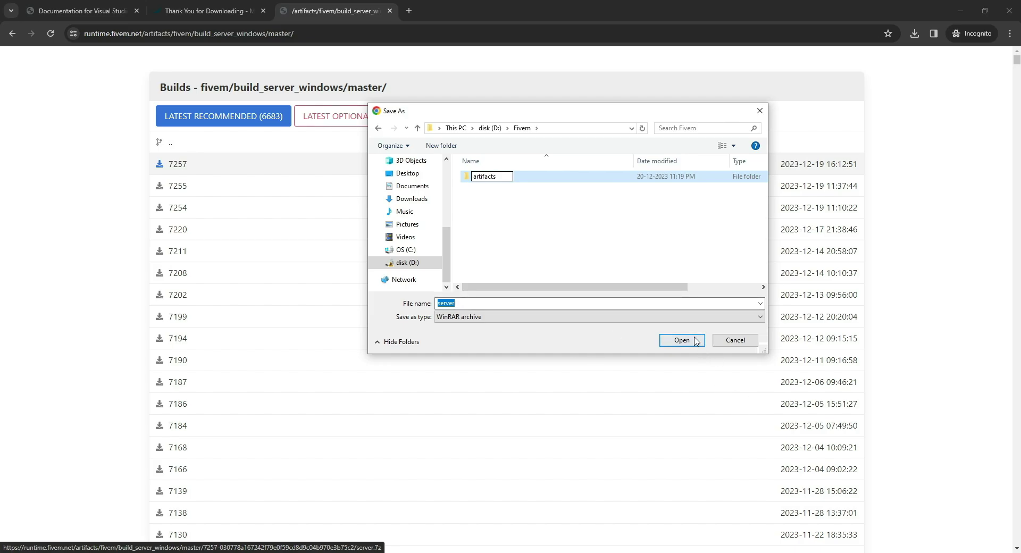
click(694, 341)
click(686, 341)
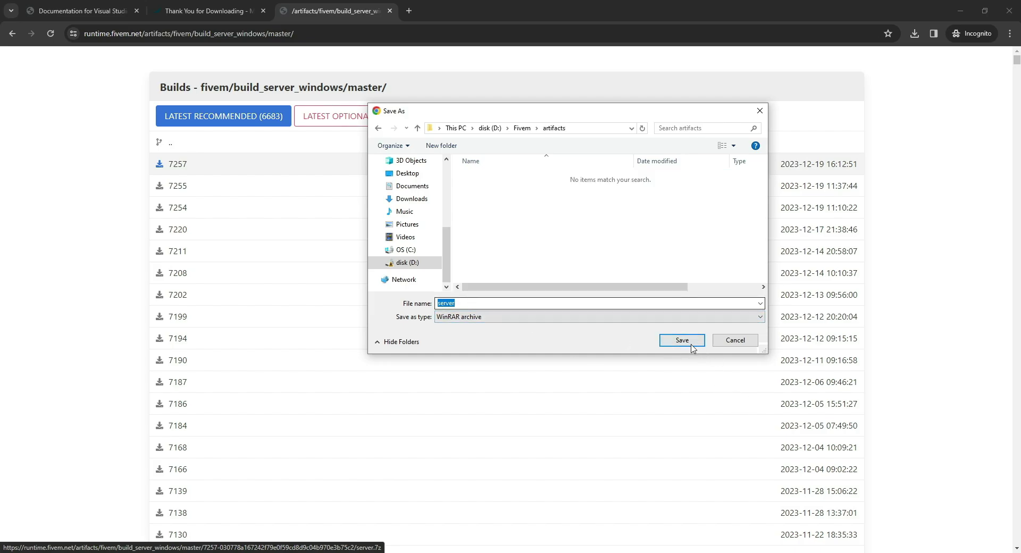
click(685, 342)
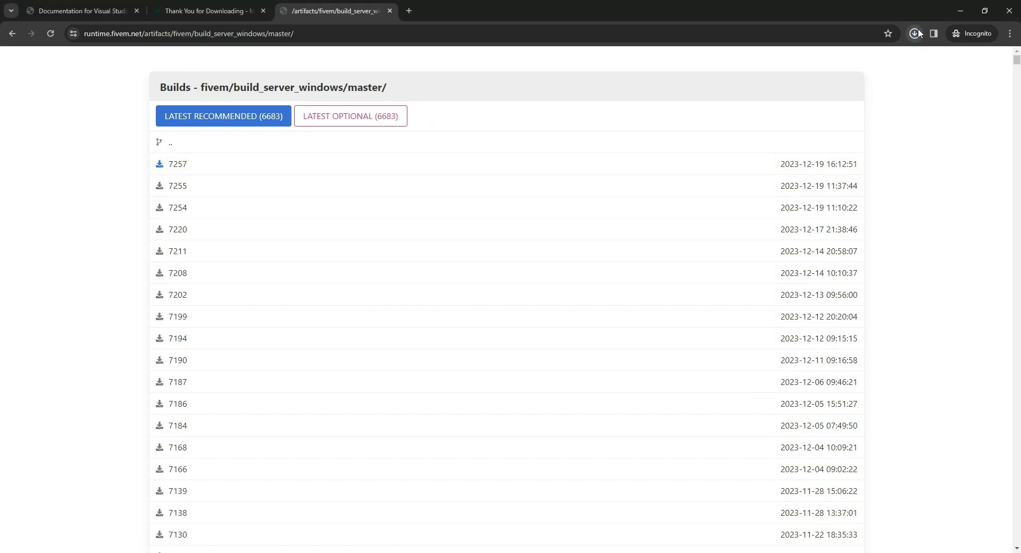
click(915, 33)
click(915, 33)
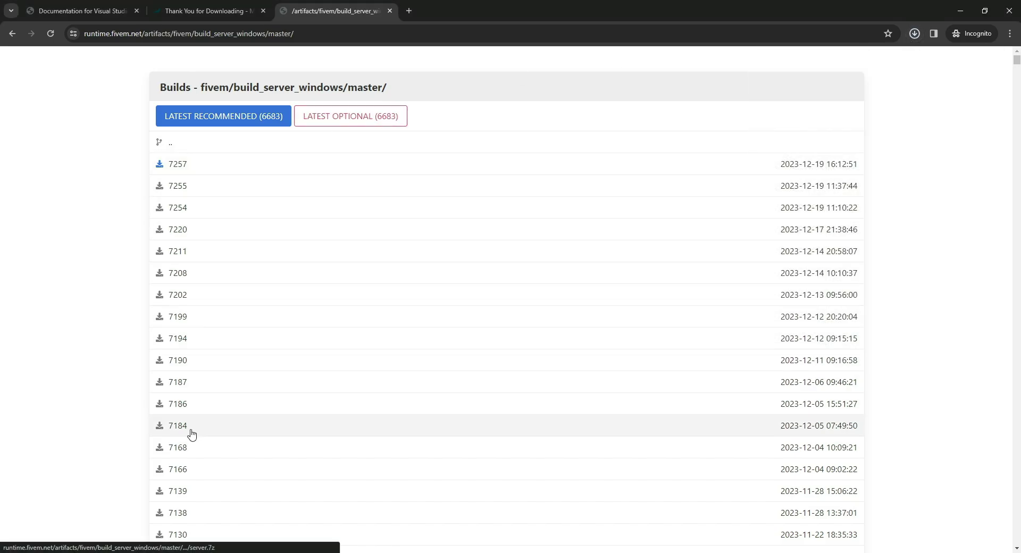
- Extract the server archive in place inside D:\Fivem\artifacts
click(266, 552)
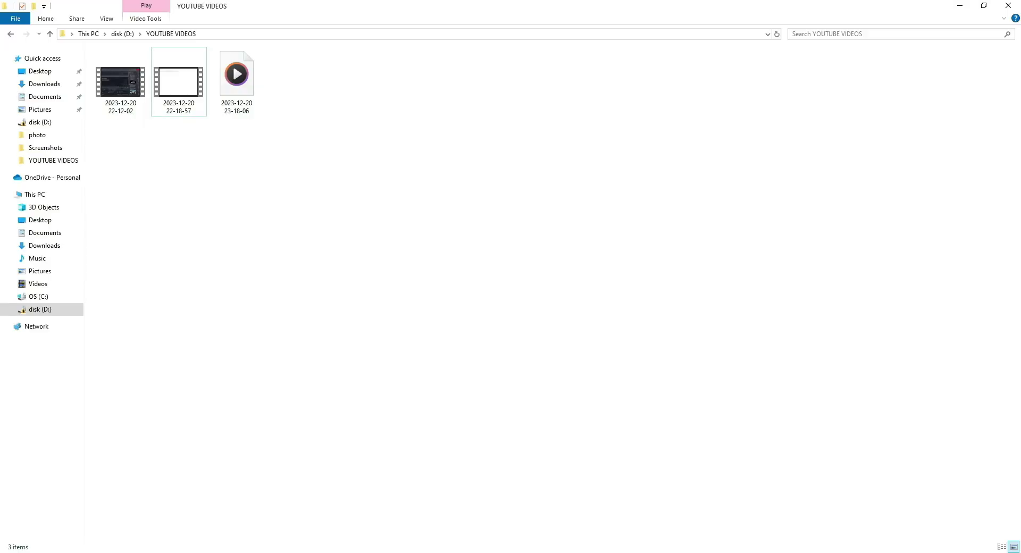
click(81, 310)
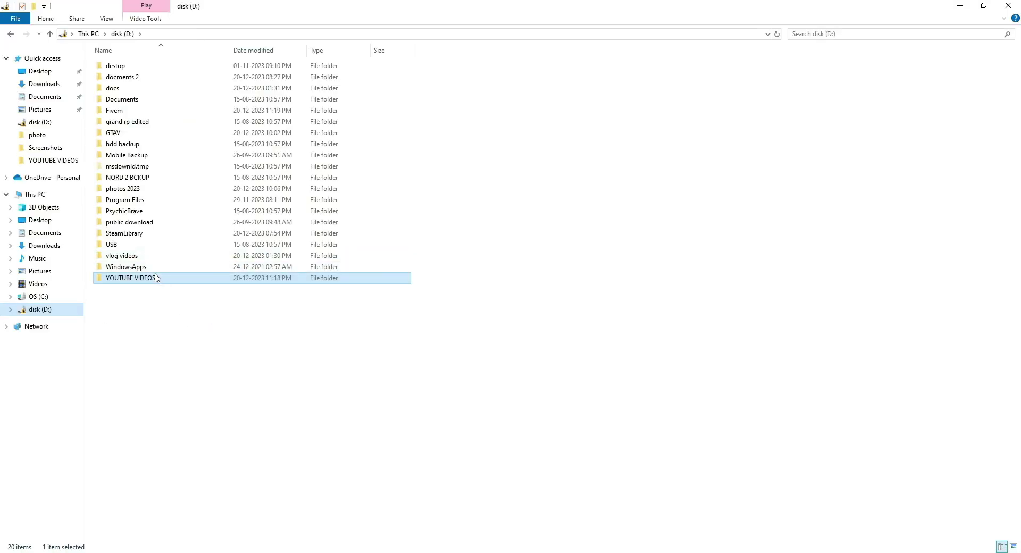
double_click(114, 110)
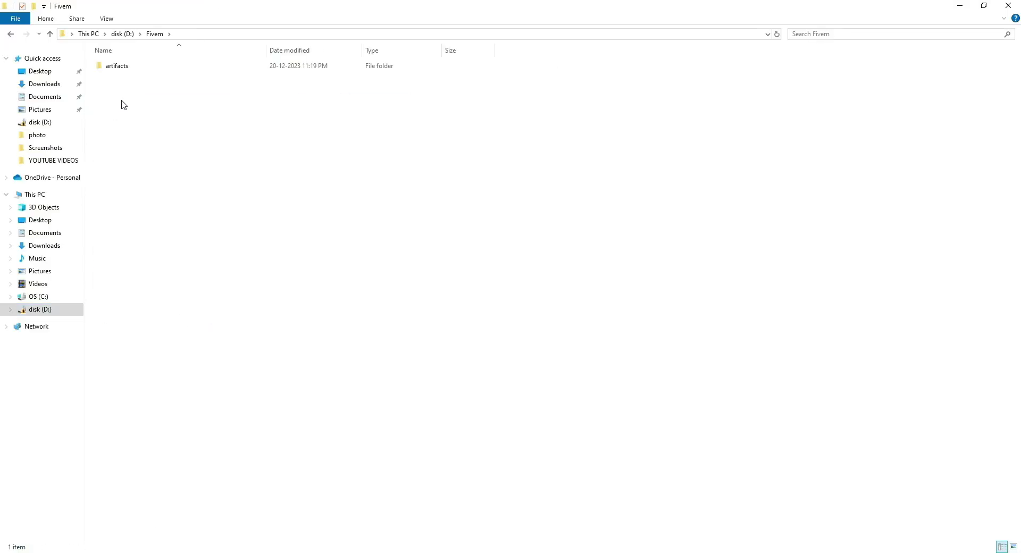
double_click(152, 65)
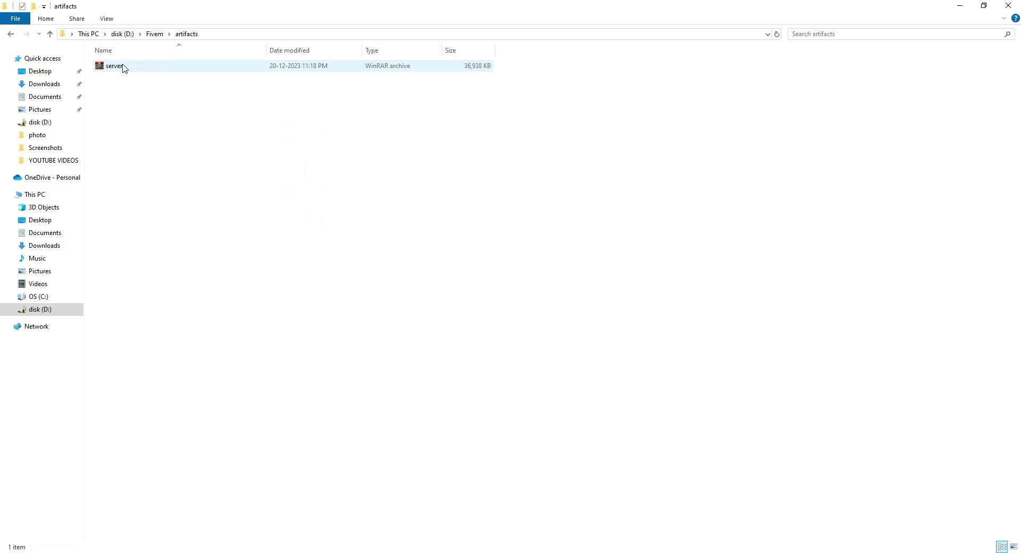
right_click(180, 69)
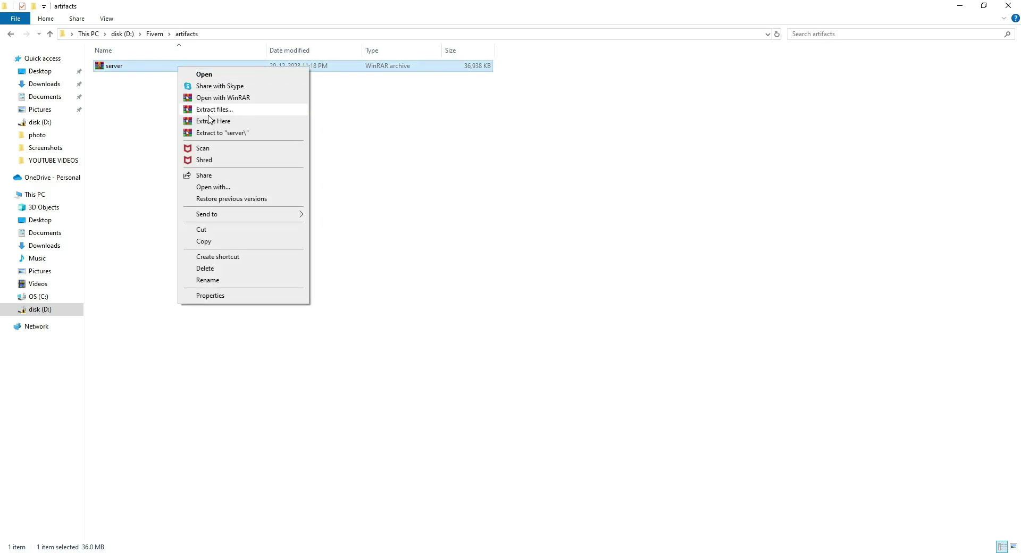
click(209, 121)
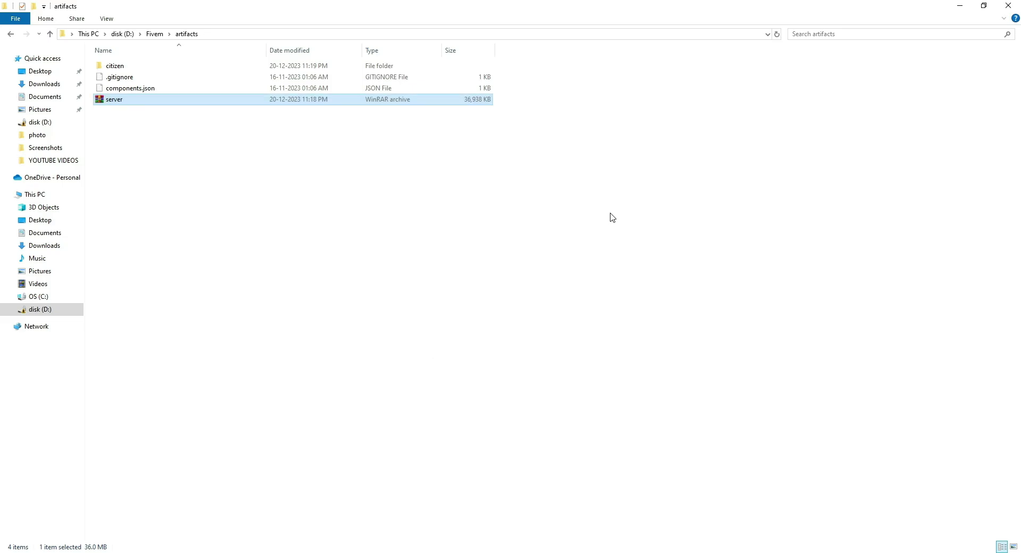
- Delete the leftover server archive and select the FXServer application
scroll(205, 346, down, 20)
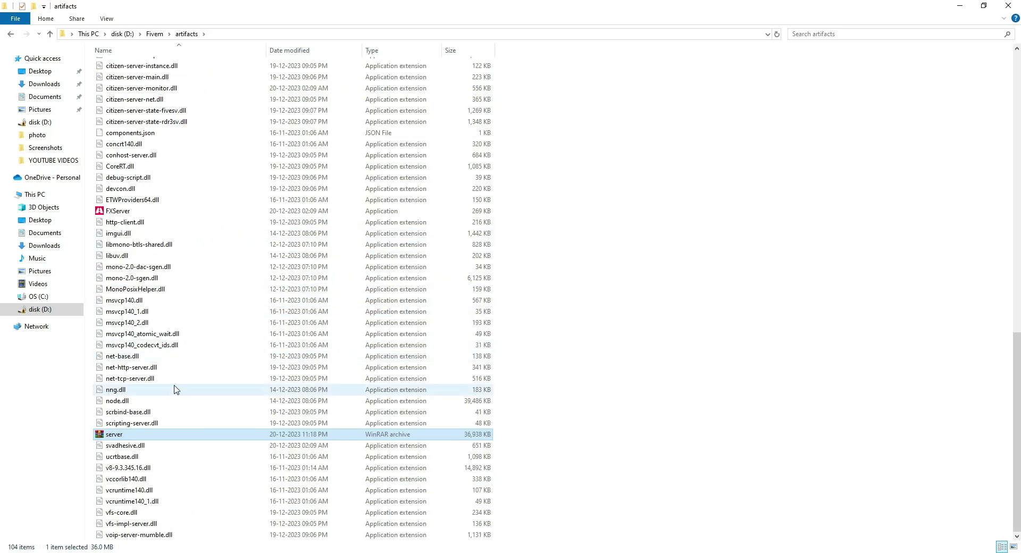
click(183, 447)
click(186, 437)
key(Delete)
scroll(208, 239, up, 4)
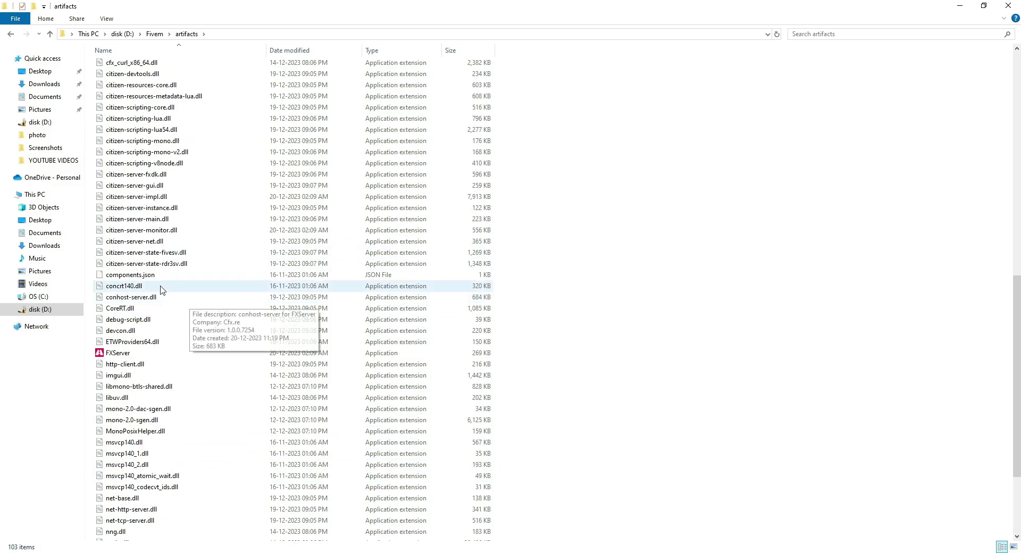
click(124, 353)
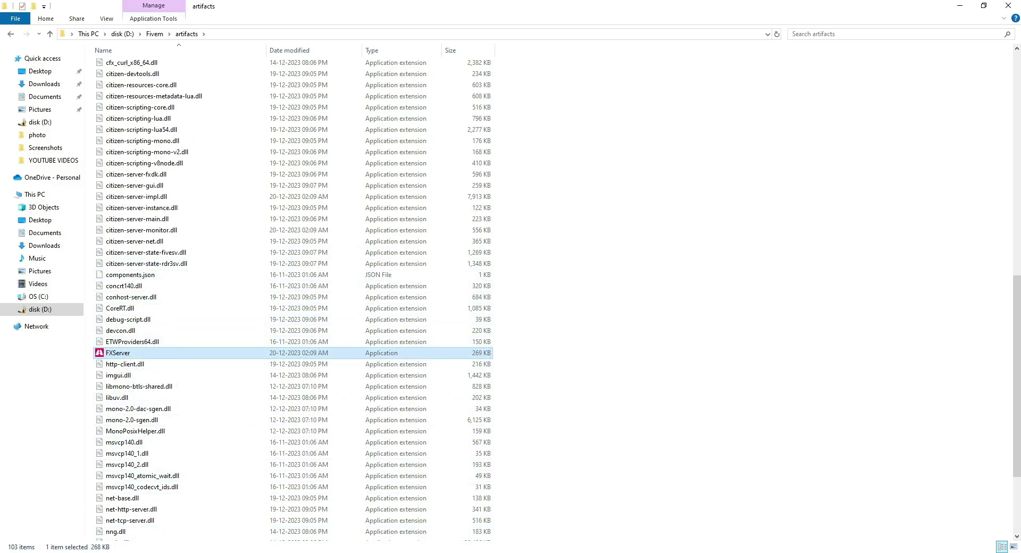
- Open the Cfx.re forum's account sign-up form
click(272, 516)
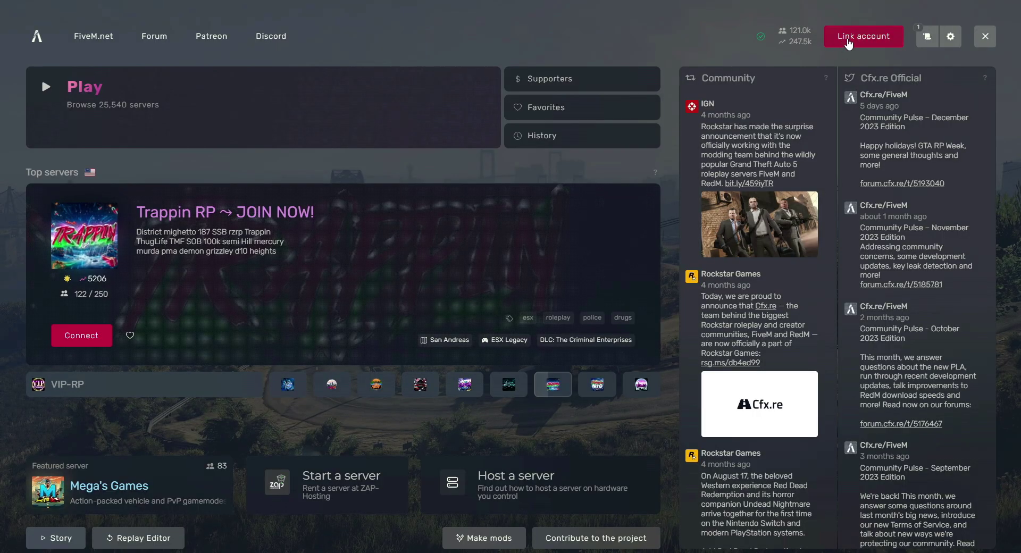
click(218, 549)
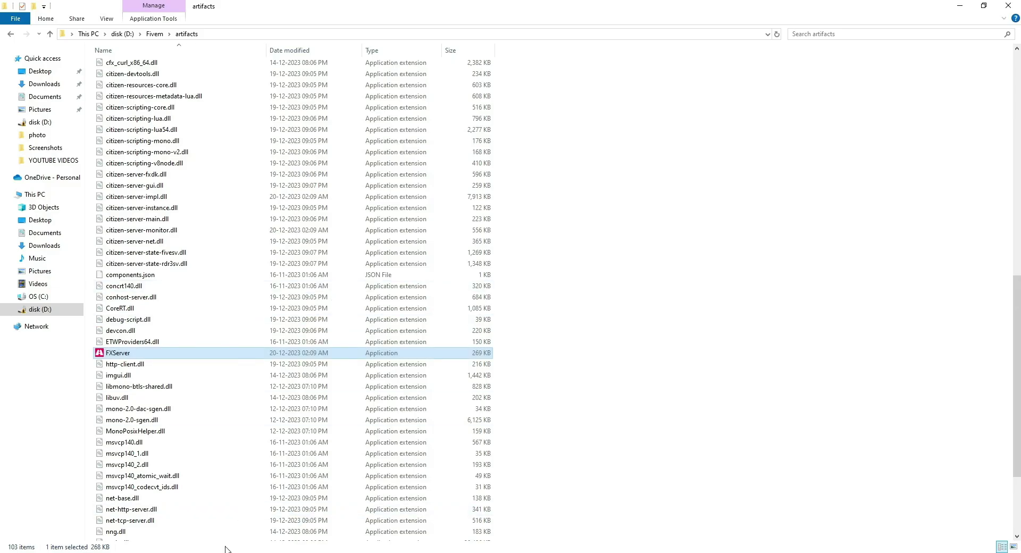
click(159, 527)
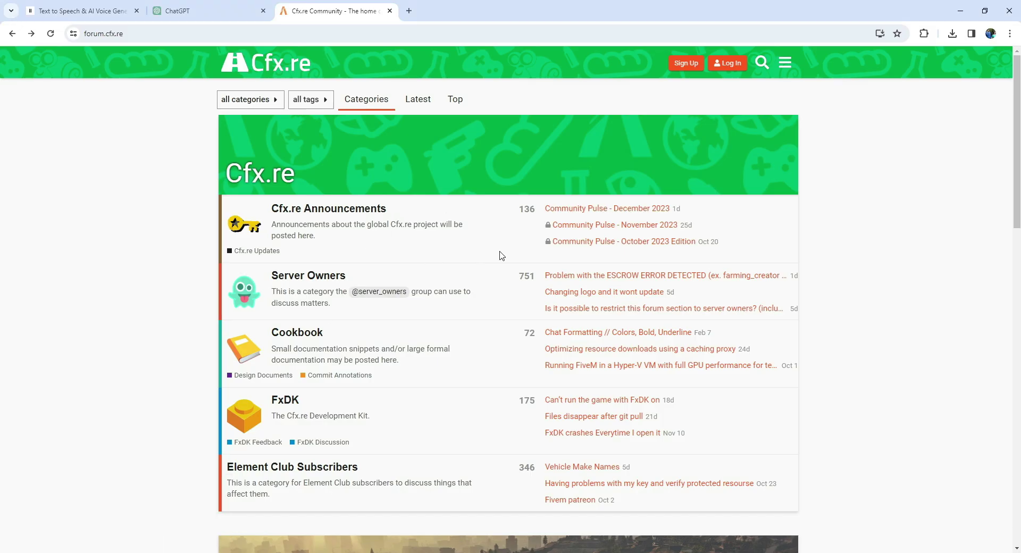
click(685, 63)
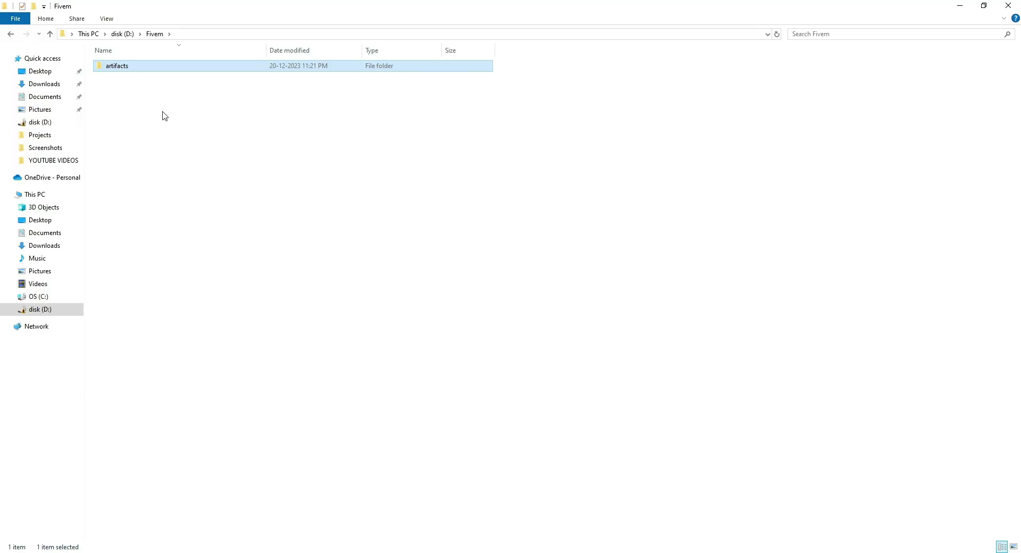
- Launch FXServer from the artifacts folder to start txAdmin
double_click(150, 66)
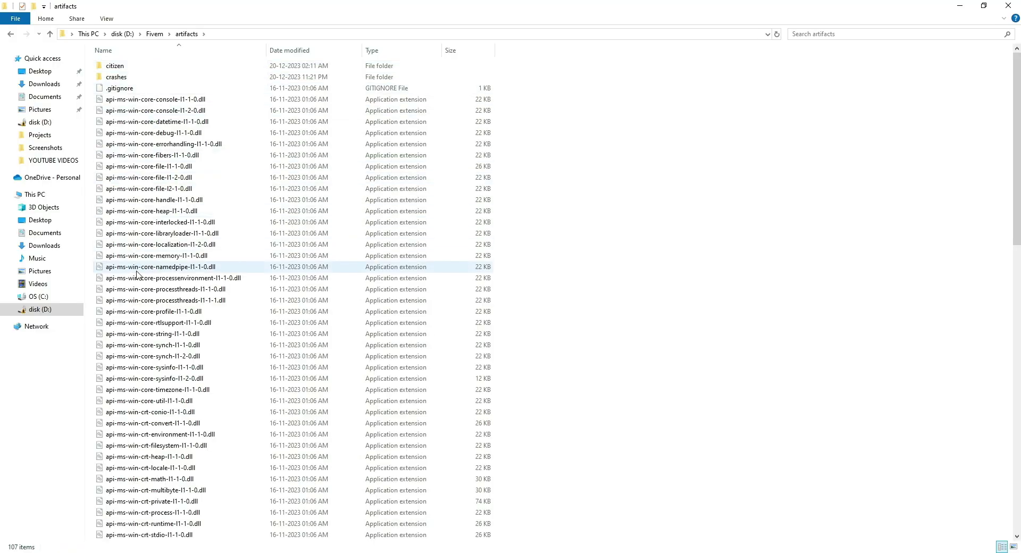
scroll(137, 282, down, 14)
click(137, 435)
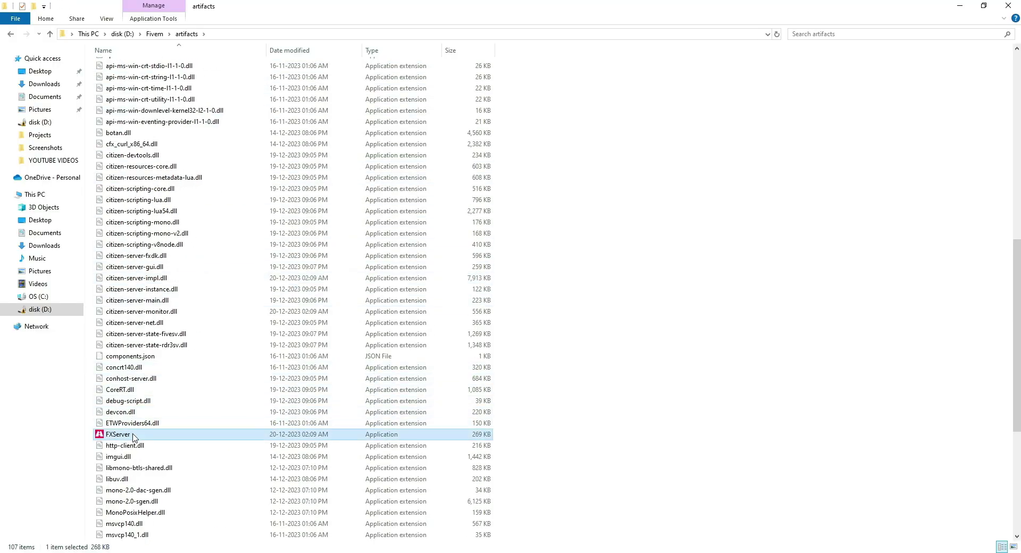
double_click(213, 441)
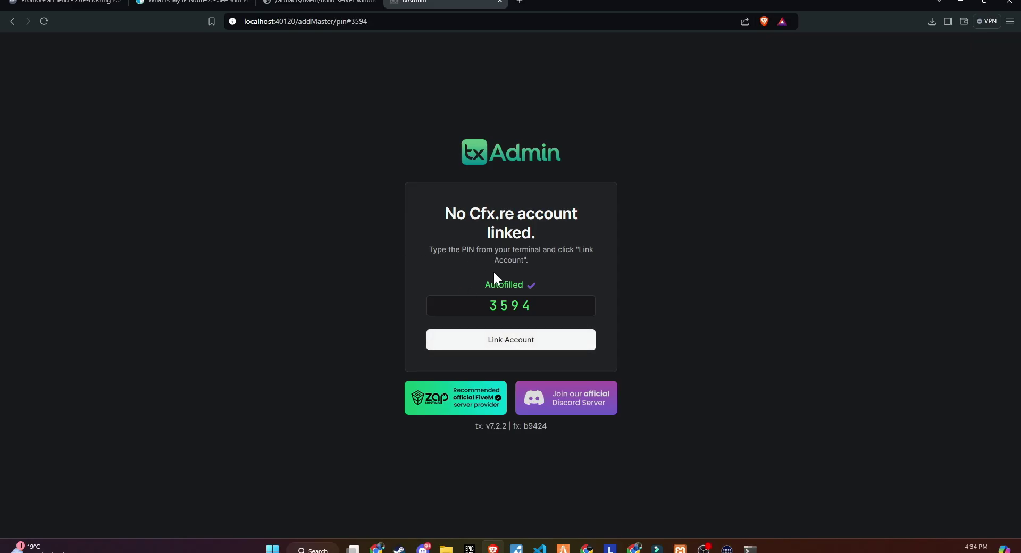
- Link and authorize the Cfx.re account, paste the Discord ID and enter a backup password
click(530, 341)
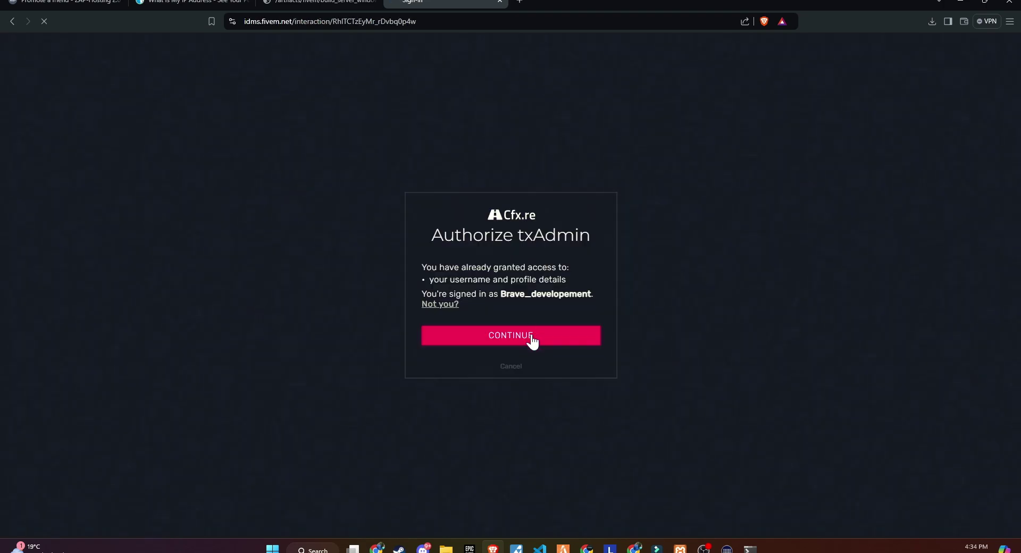
click(531, 336)
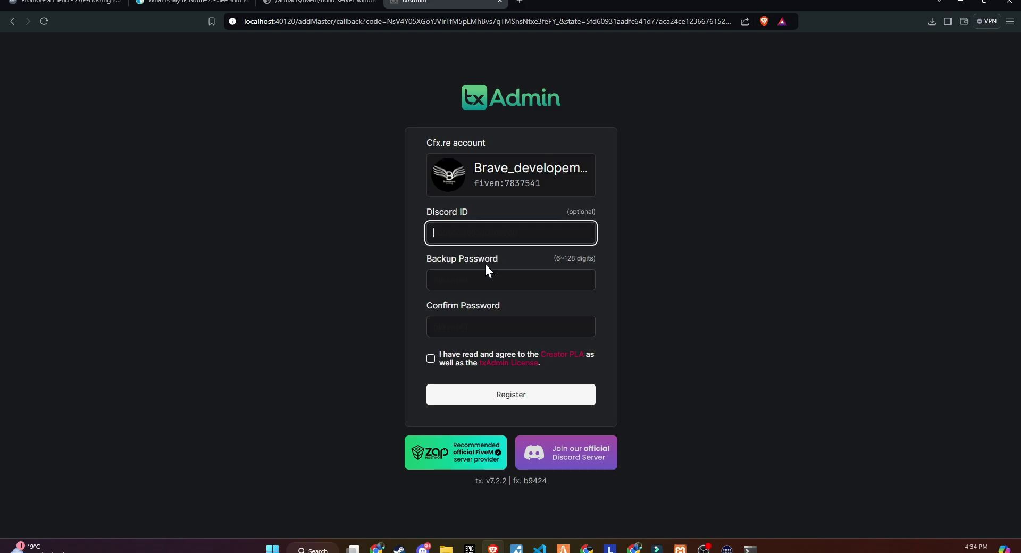
key(ctrl+v)
key(Tab)
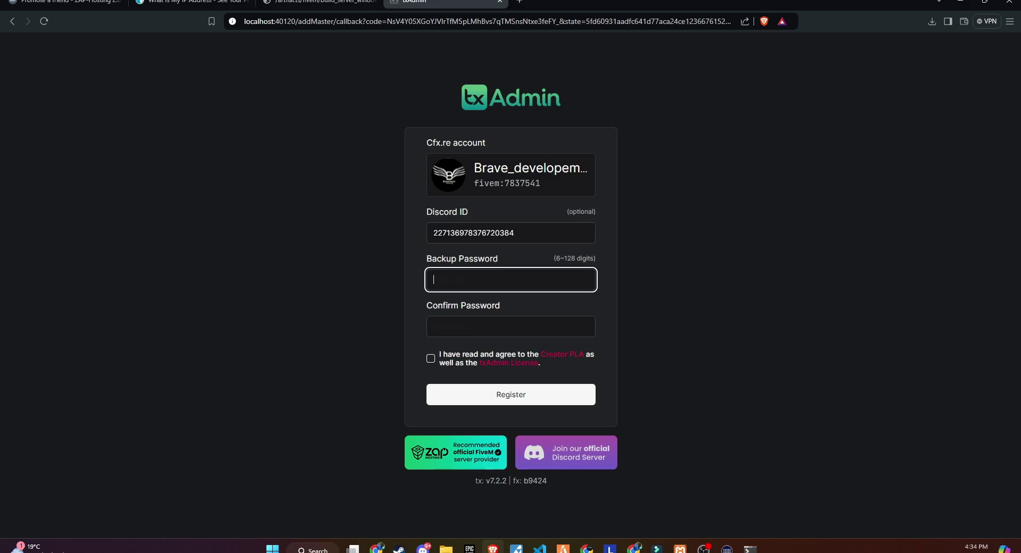
text(1)
key(Tab)
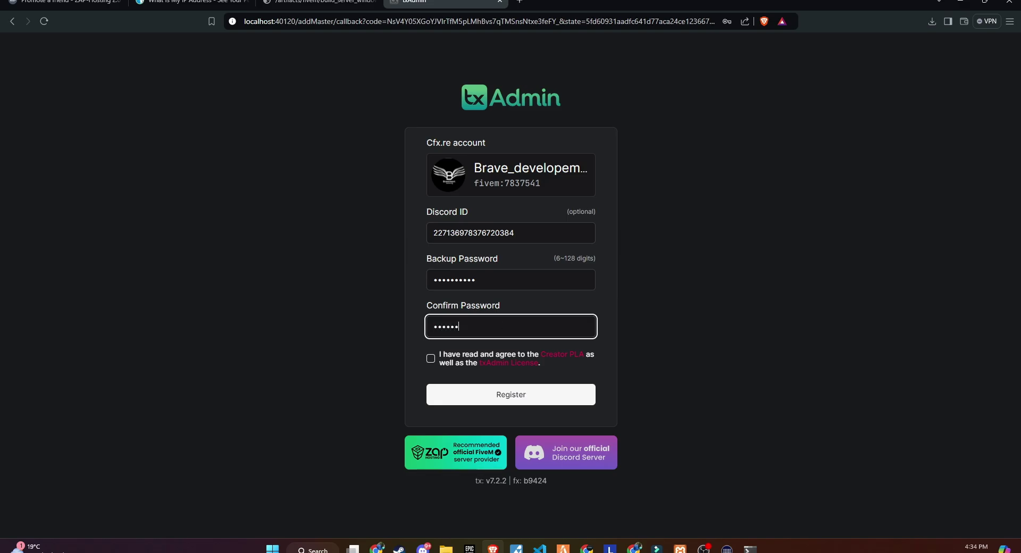
- Accept the agreement and register the txAdmin admin account without saving the browser password
click(430, 359)
click(467, 392)
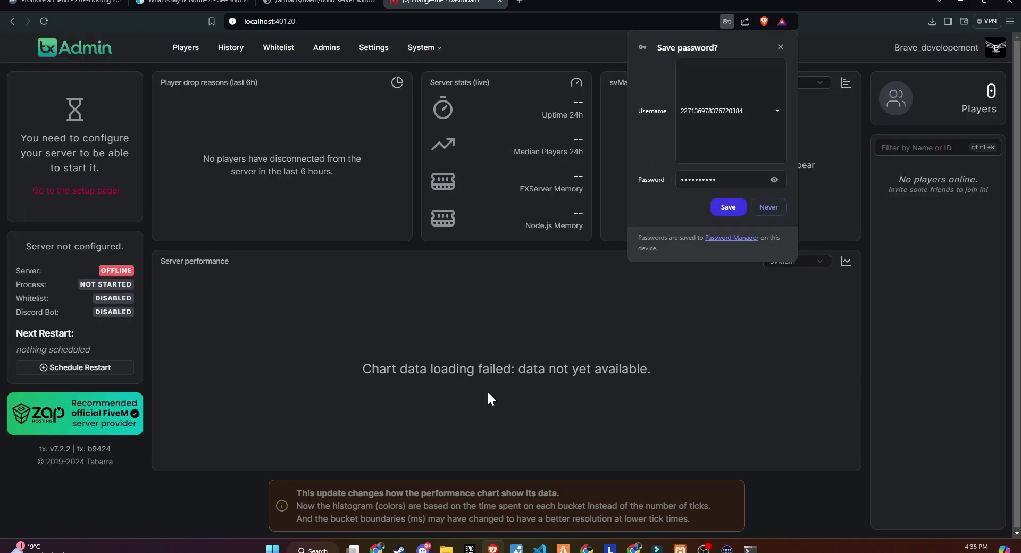
click(767, 207)
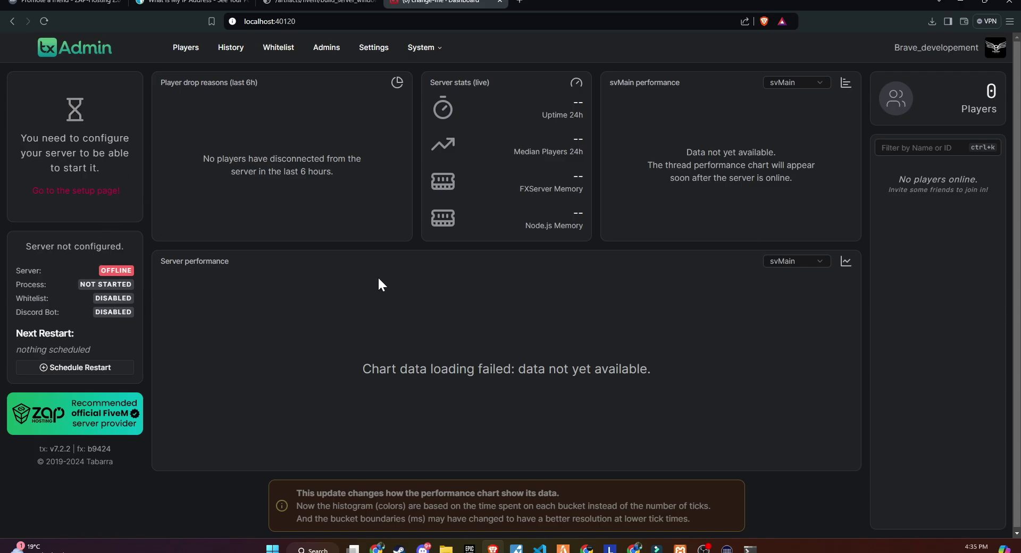
- Name the server 'Brave Esx server' and choose the ESX Legacy popular recipe
click(86, 191)
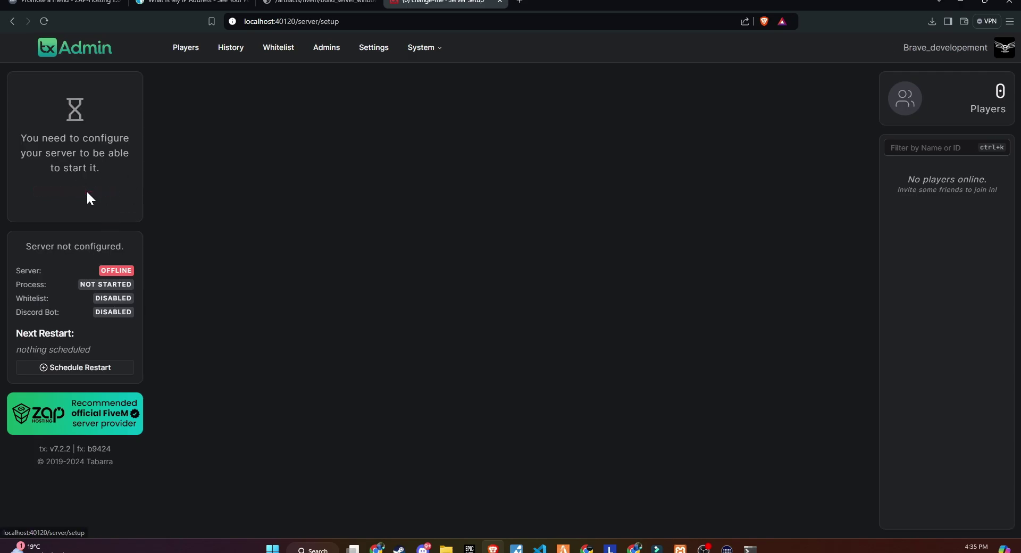
click(374, 155)
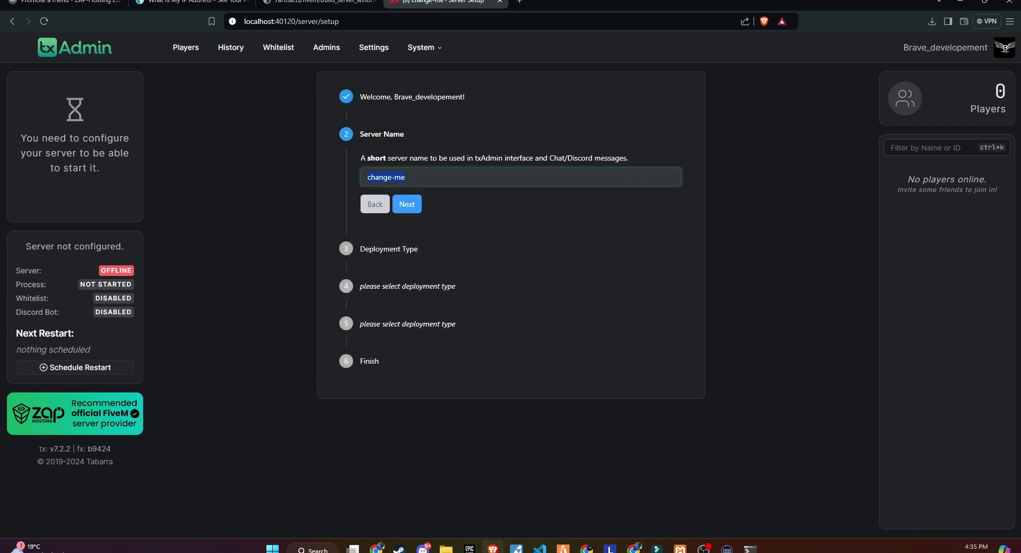
text(Brave Esx server)
click(407, 205)
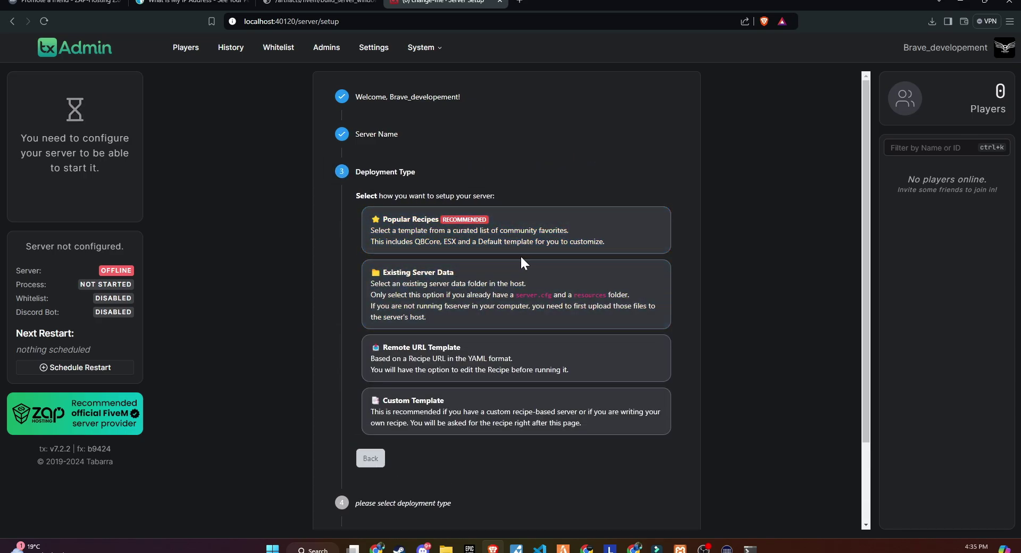
scroll(521, 254, down, 2)
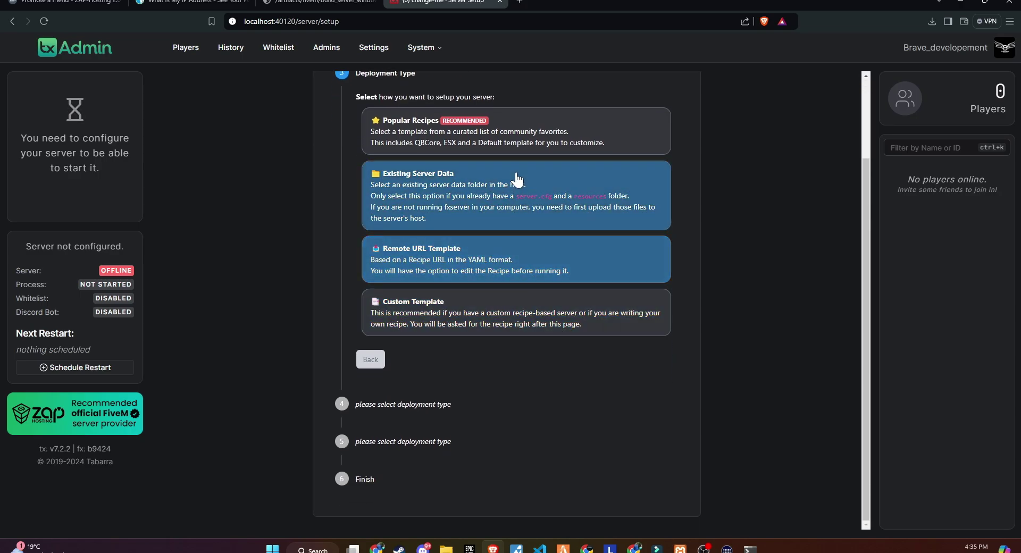
click(539, 146)
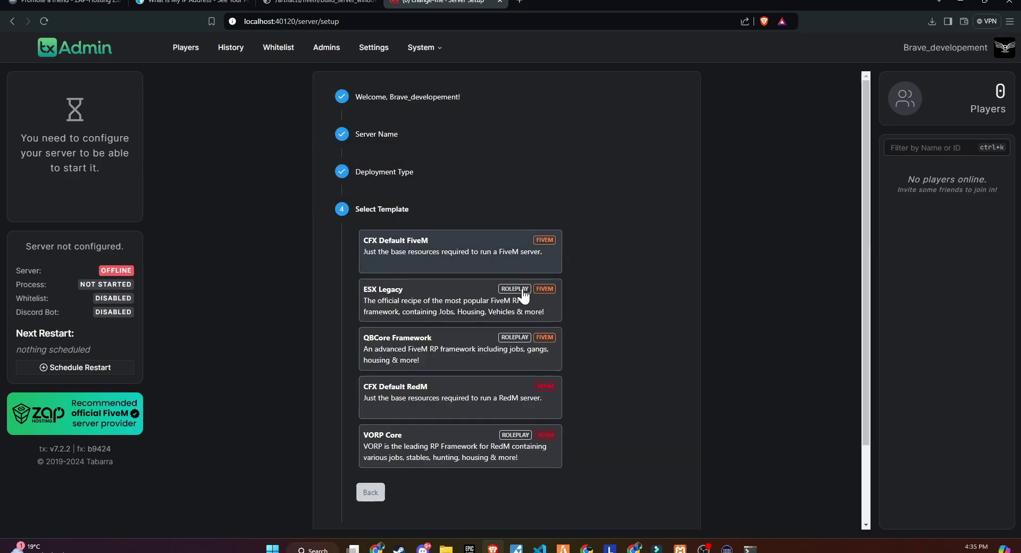
scroll(454, 256, down, 1)
scroll(458, 254, down, 1)
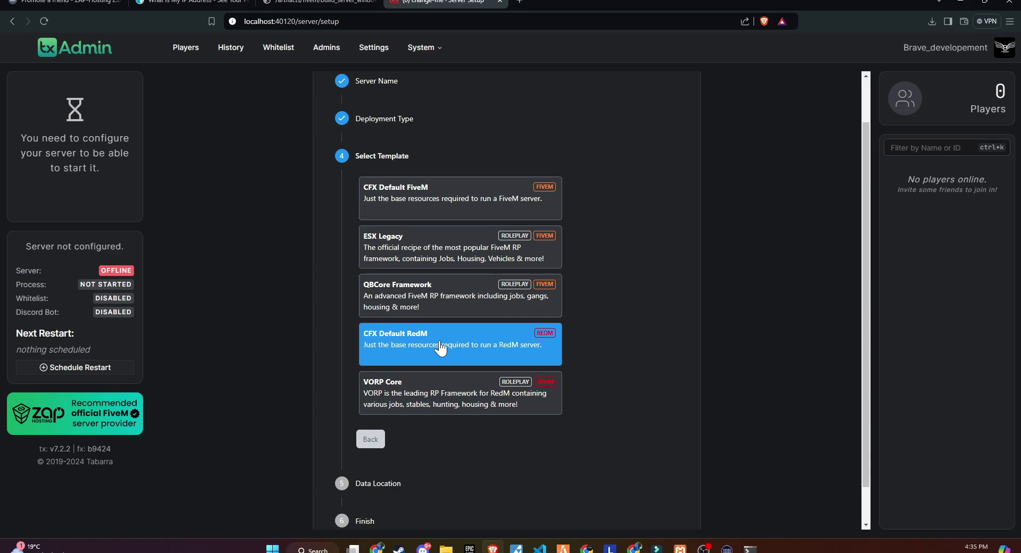
click(461, 248)
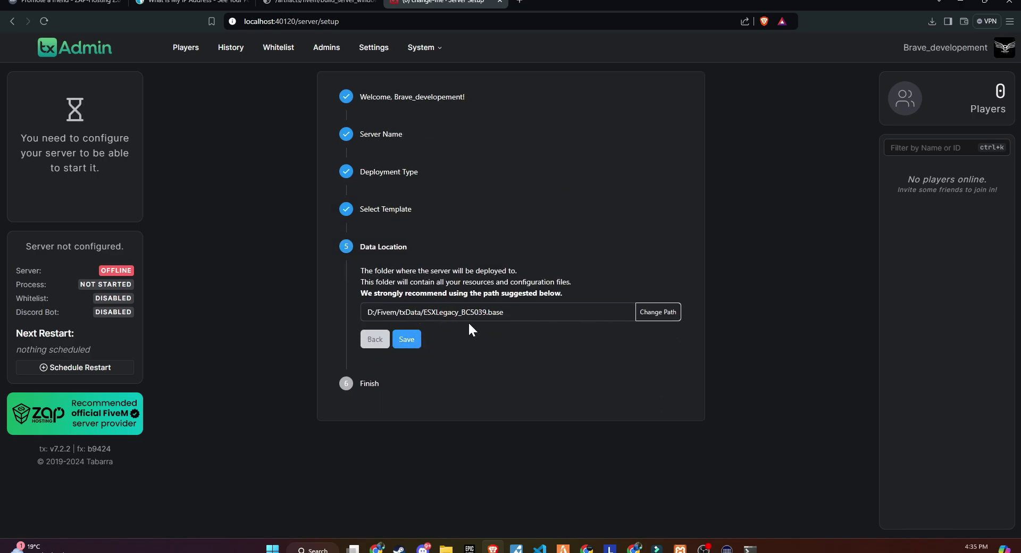
- Accept the suggested data location and scroll through the ESX Legacy recipe in the Recipe Deployer
click(407, 343)
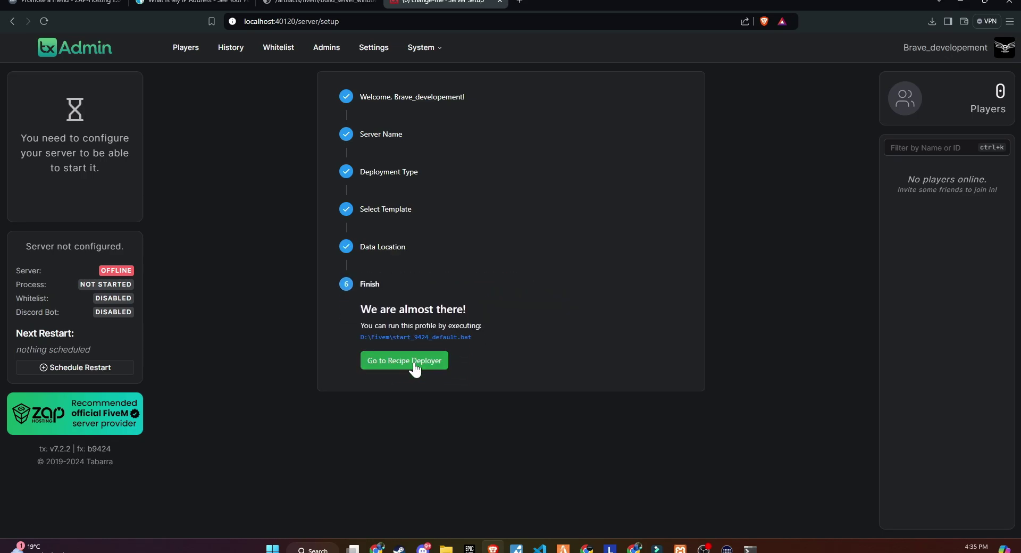
click(413, 360)
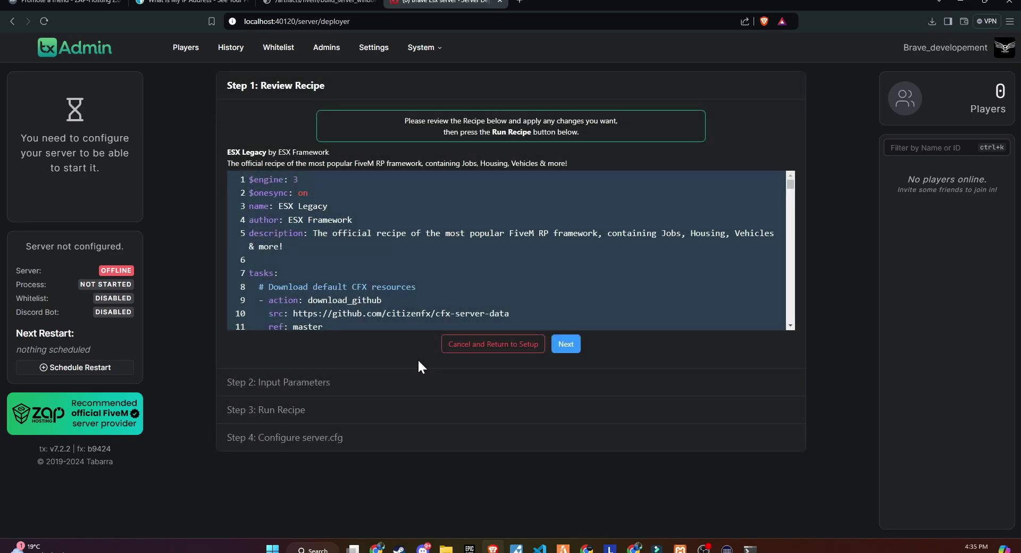
scroll(505, 250, down, 4)
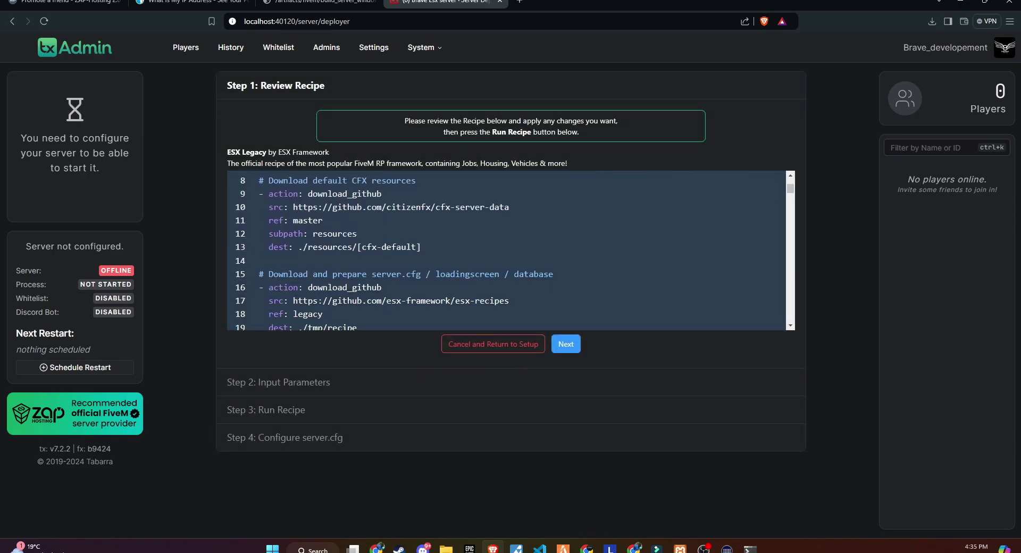
scroll(506, 250, up, 4)
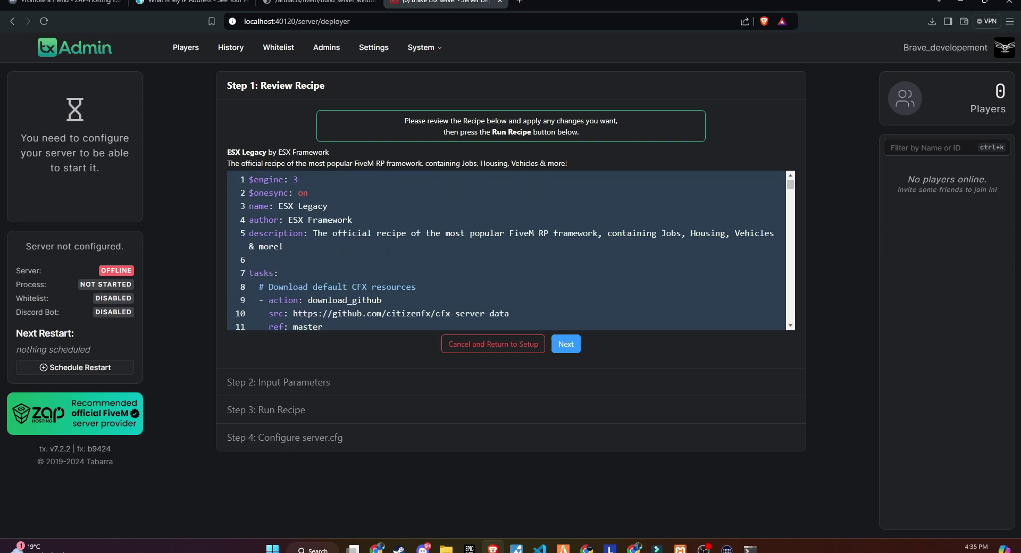
scroll(505, 250, down, 20)
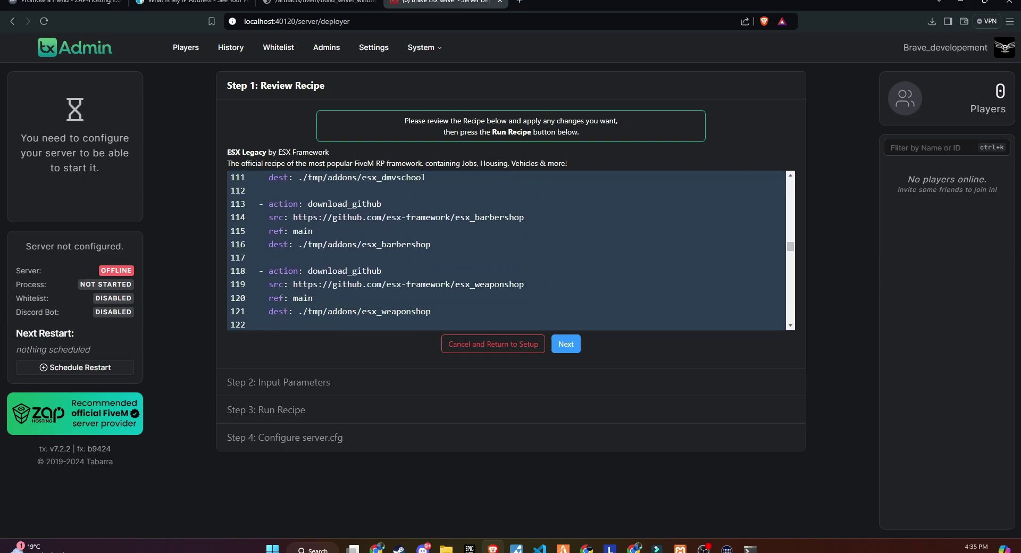
- Accept the recipe, pass Keymaster's human check, and start a new server named 'Localhost'
click(564, 345)
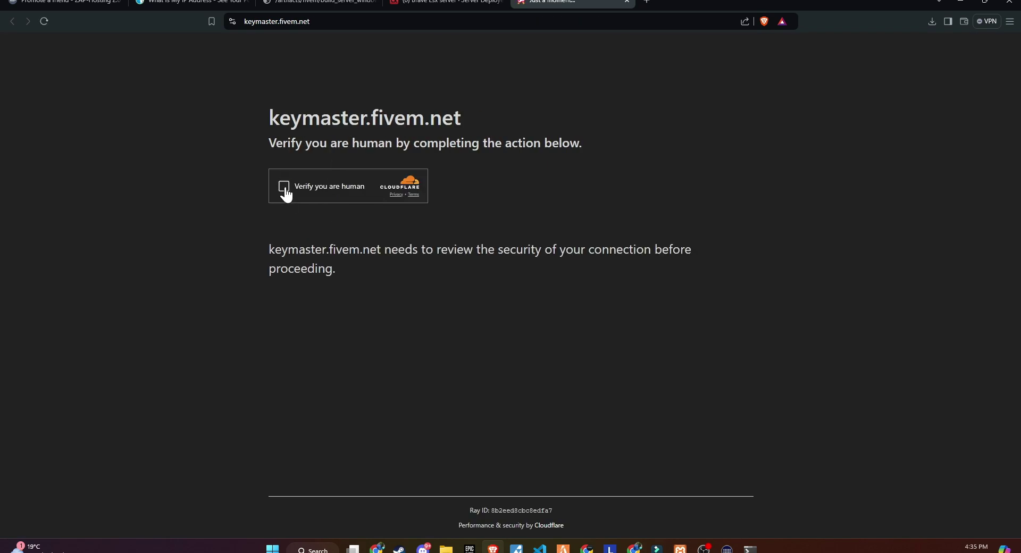
click(283, 187)
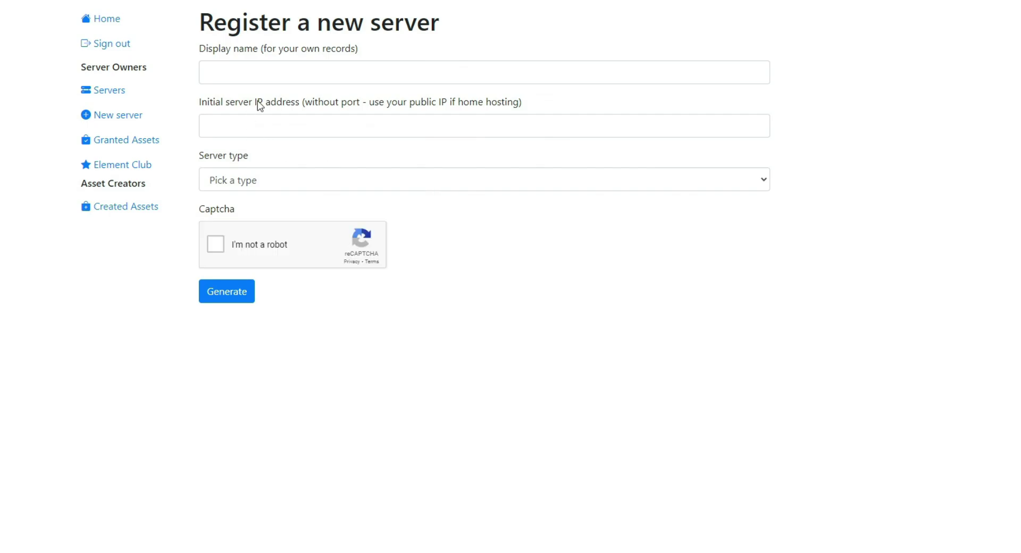
click(382, 174)
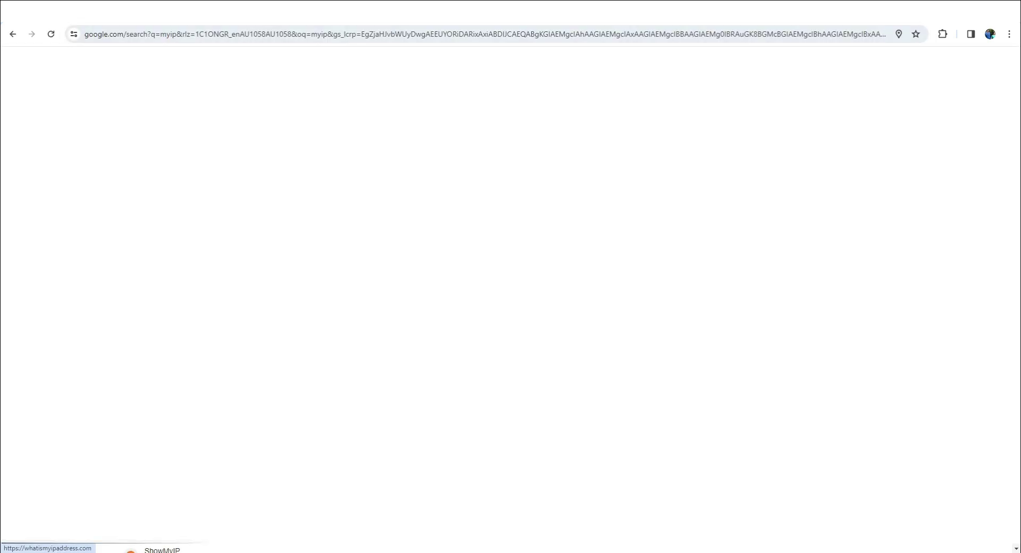
- Copy the public IPv4 address from whatismyipaddress.com and go back to the Keymaster form
click(252, 107)
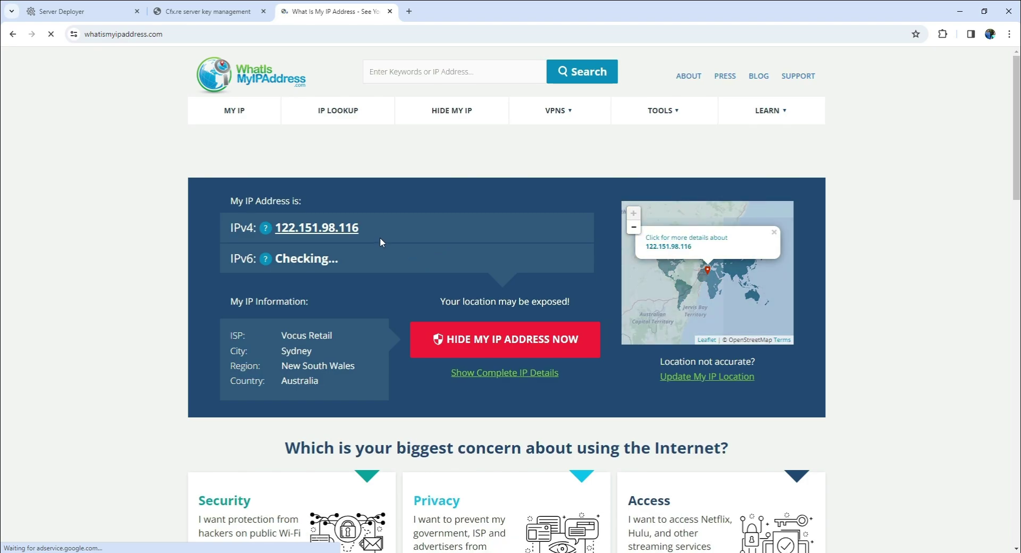
drag(359, 229, 275, 233)
key(ctrl+c)
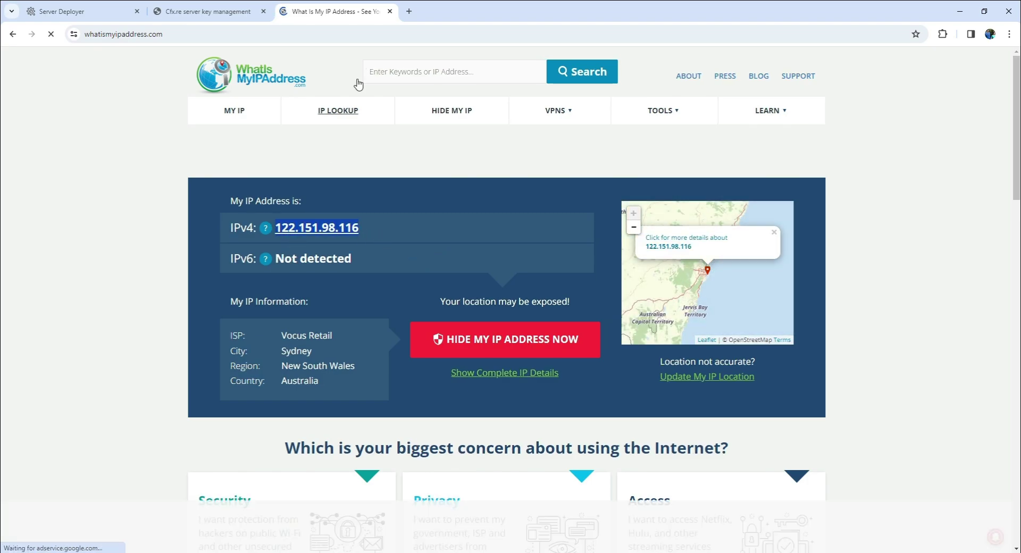
click(234, 11)
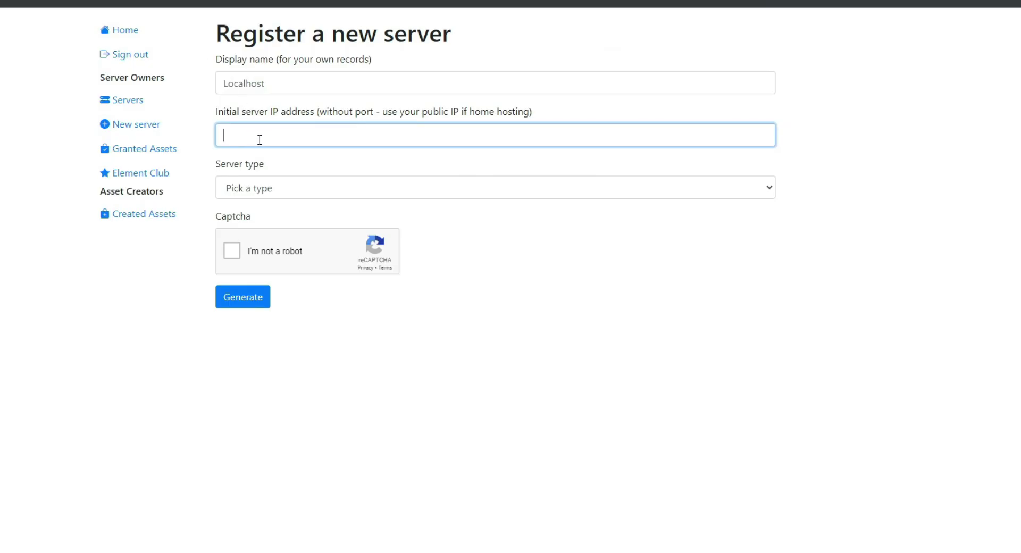
- Paste the public IP, choose Other/Home hosted with provider 'localhos', pass the captcha, and generate the key
key(ctrl+v)
click(265, 190)
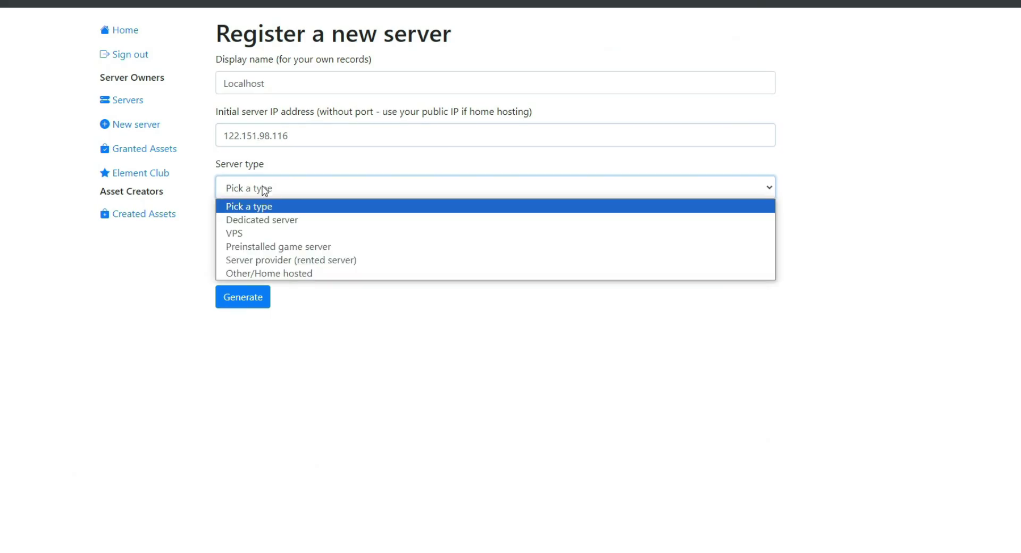
click(271, 273)
click(259, 241)
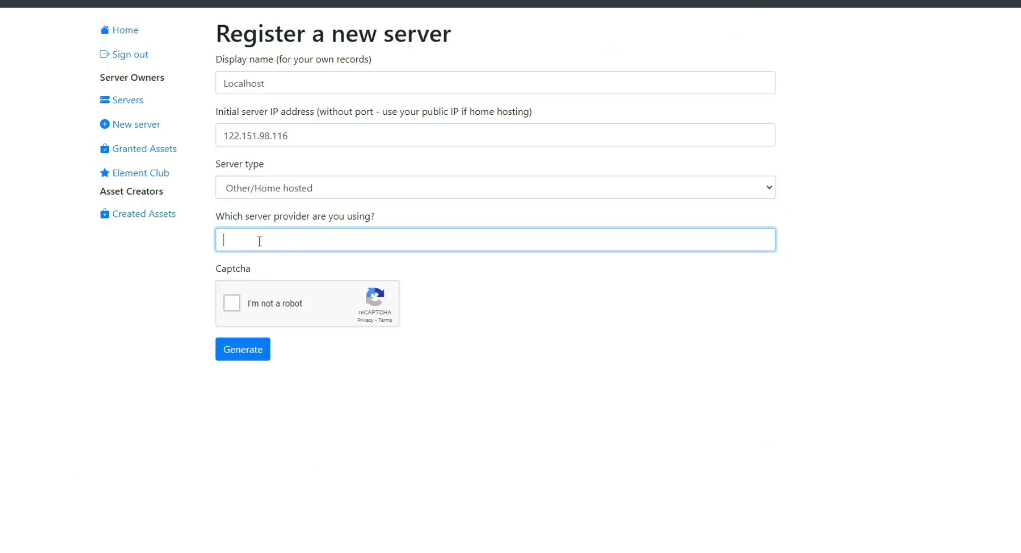
text(localhost)
click(232, 303)
click(240, 353)
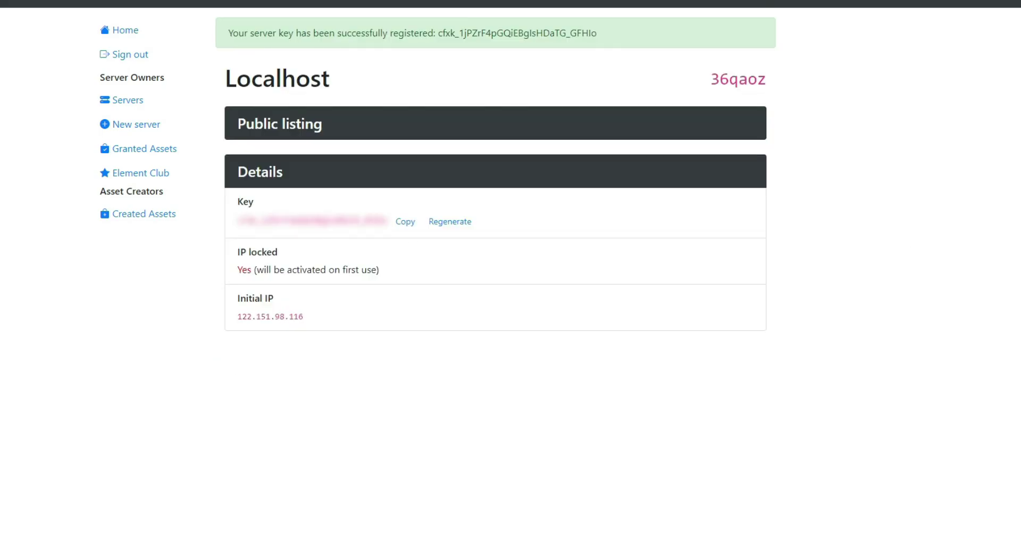
- Copy the new Keymaster key, paste it as txAdmin's license key, and run the ESX Legacy recipe
click(407, 222)
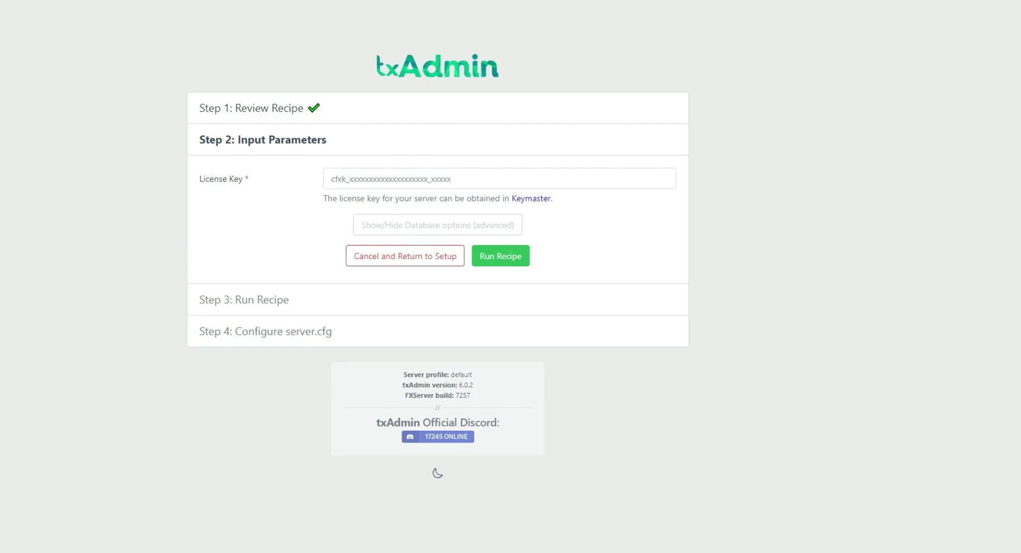
click(349, 170)
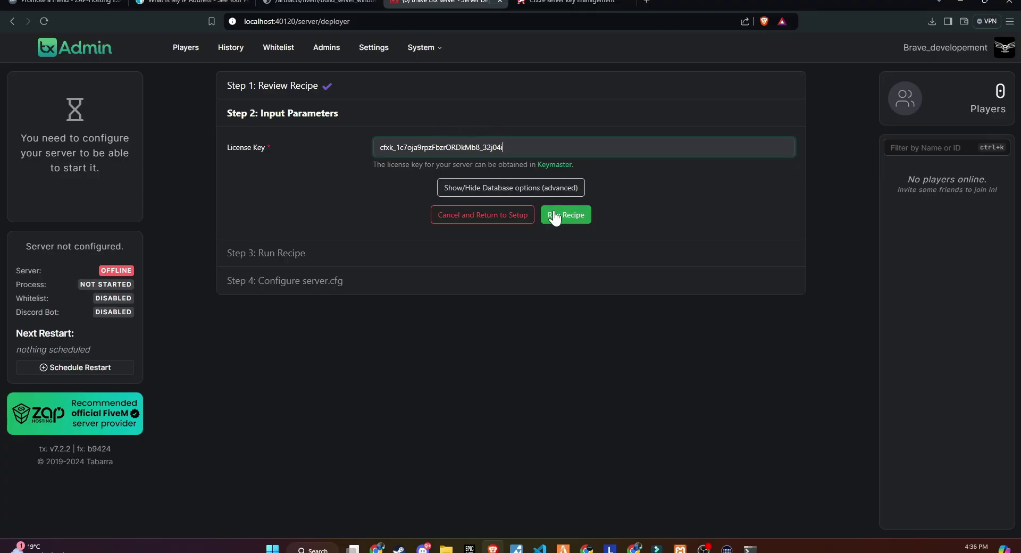
click(555, 217)
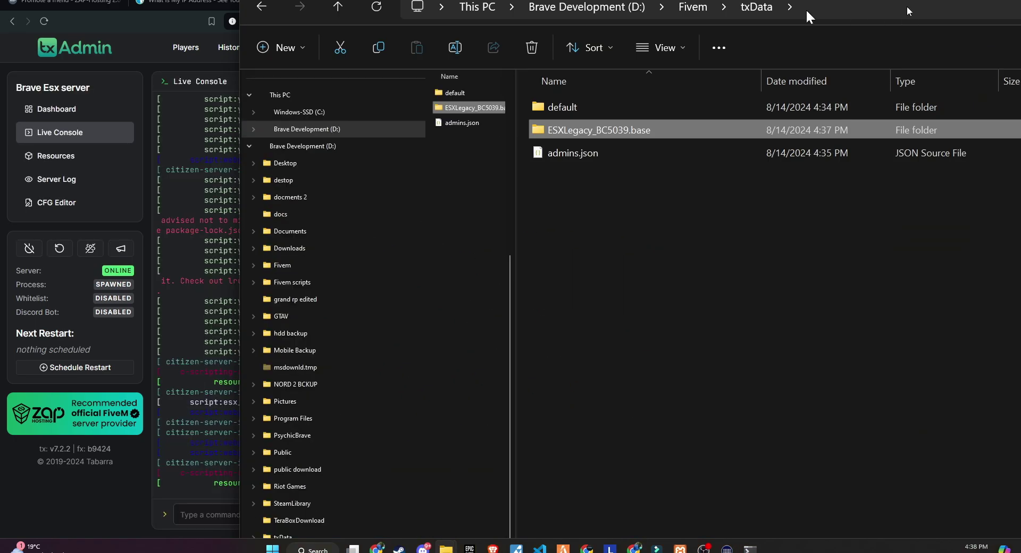
- Maximize File Explorer and open ESXLegacy_BC5039.base > resources > [core]
drag(806, 9, 745, 46)
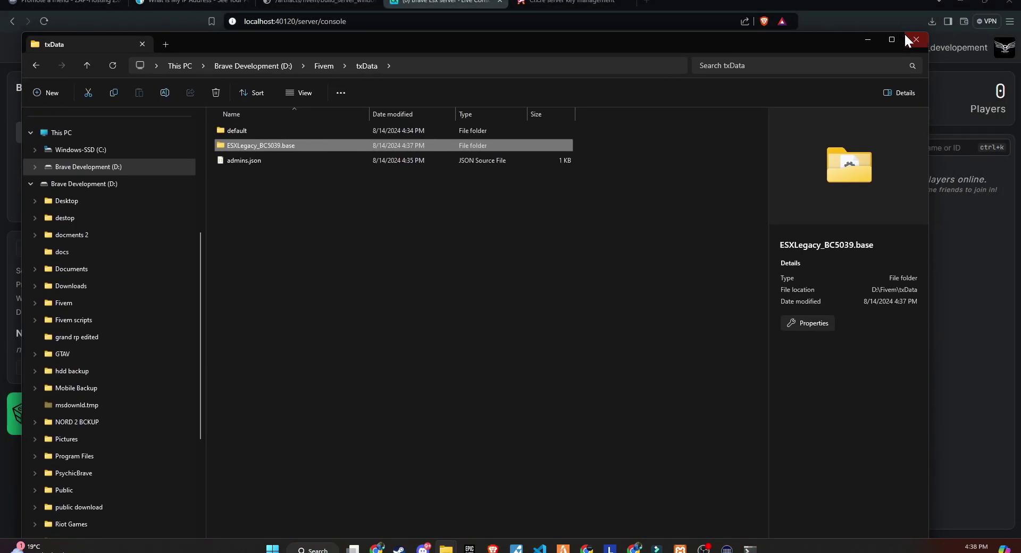
click(892, 39)
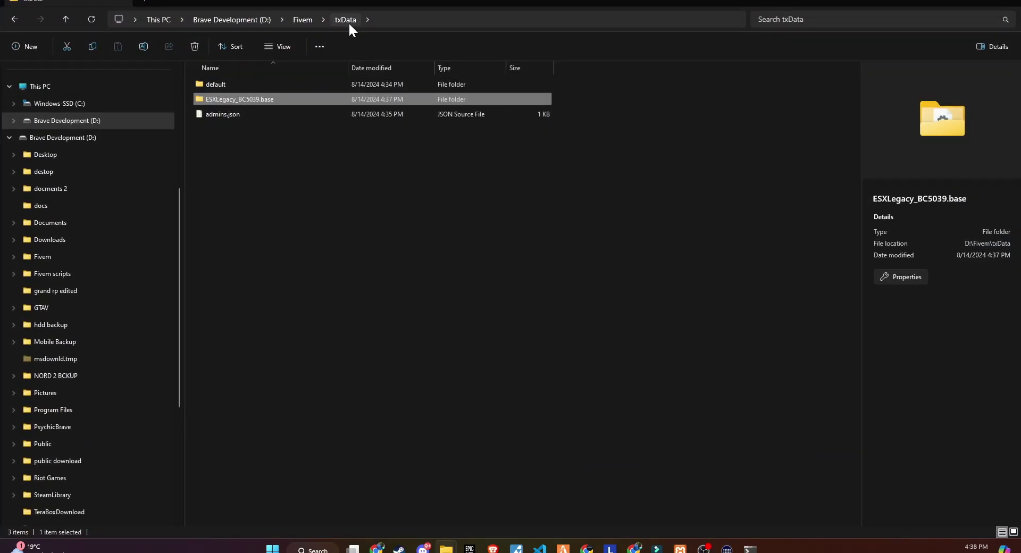
double_click(265, 100)
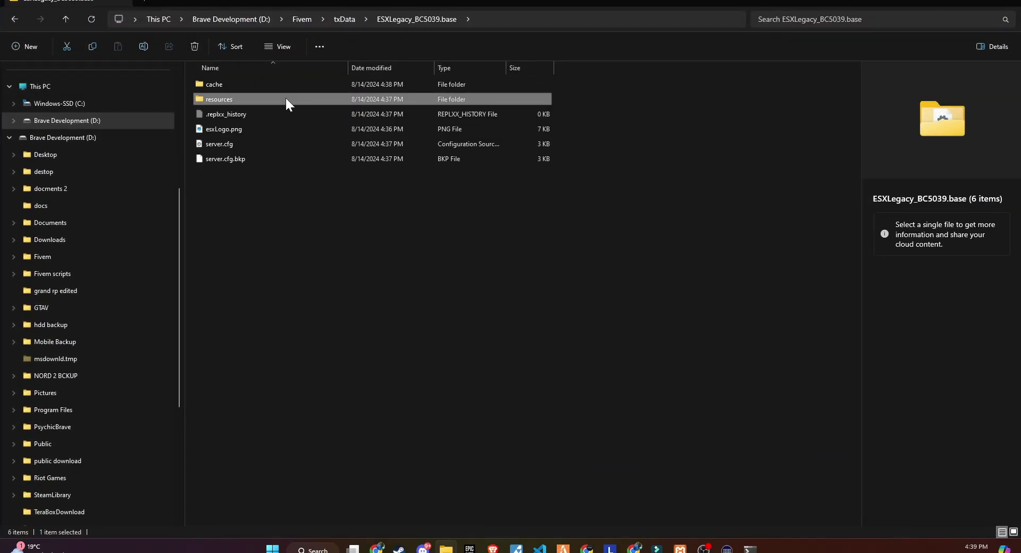
double_click(285, 97)
double_click(270, 100)
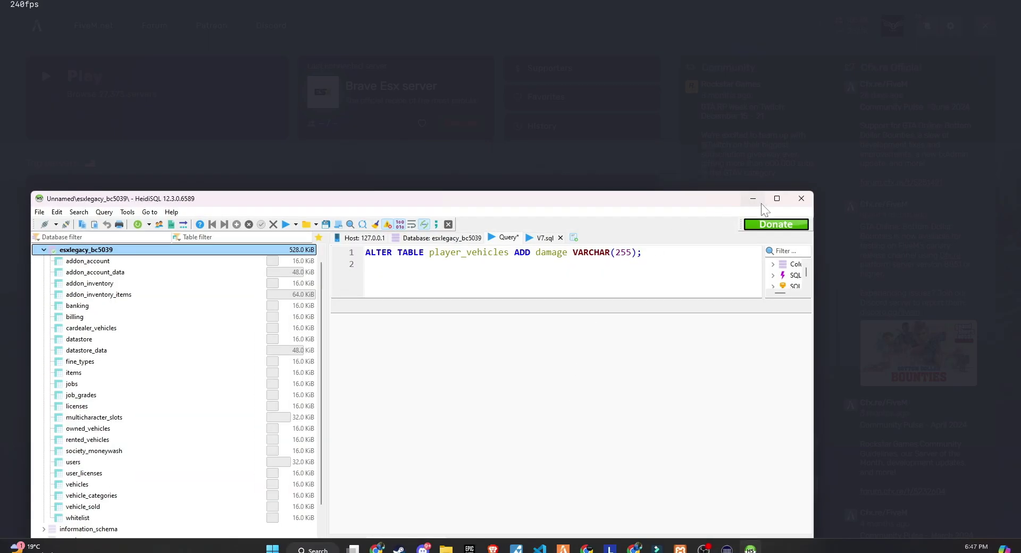
- Maximize HeidiSQL and show the Data tab of the esxlegacy_bc5039 items table
click(777, 199)
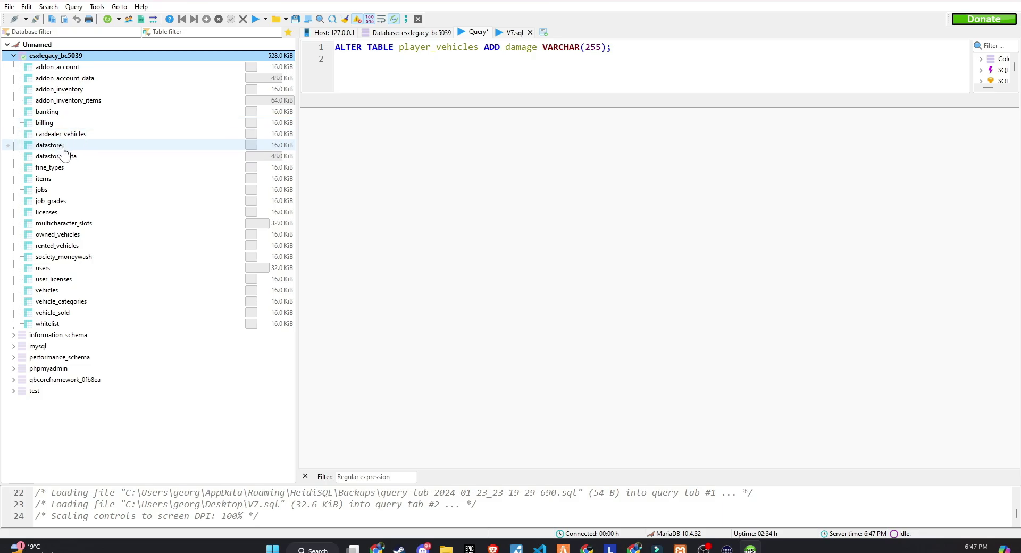
click(60, 179)
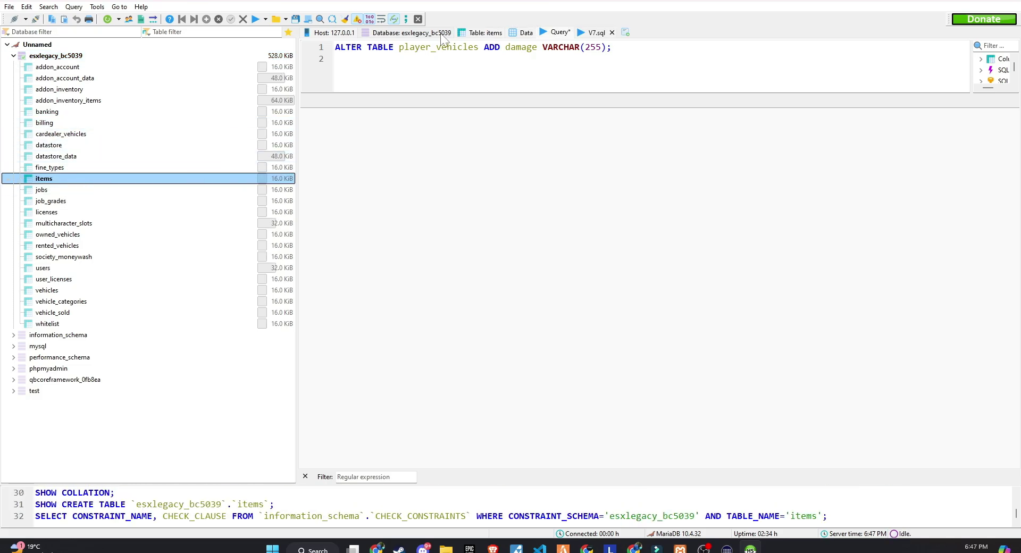
click(485, 33)
click(535, 34)
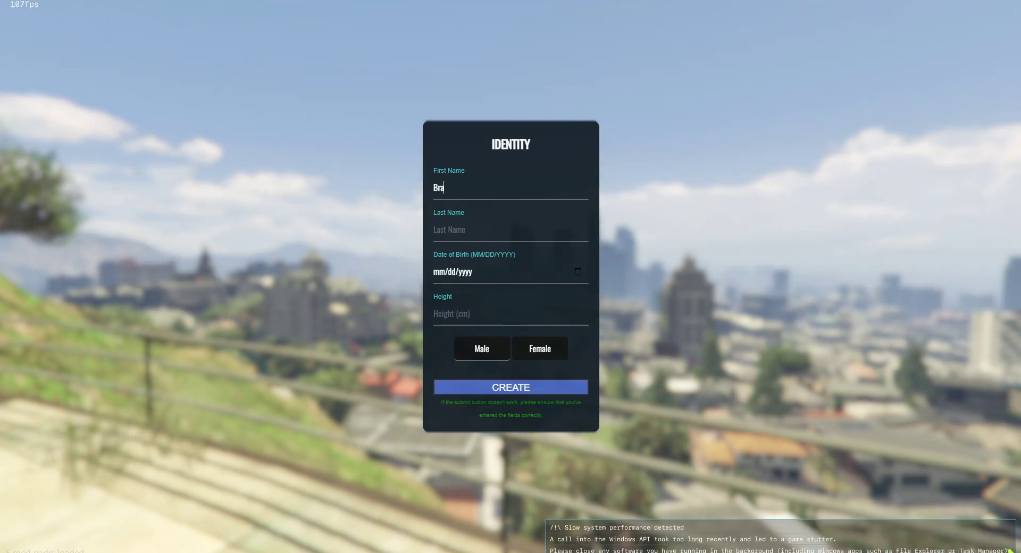
- Enter the character's first name, submit the IDENTITY form, and orbit the view around the new character
text(Chathan)
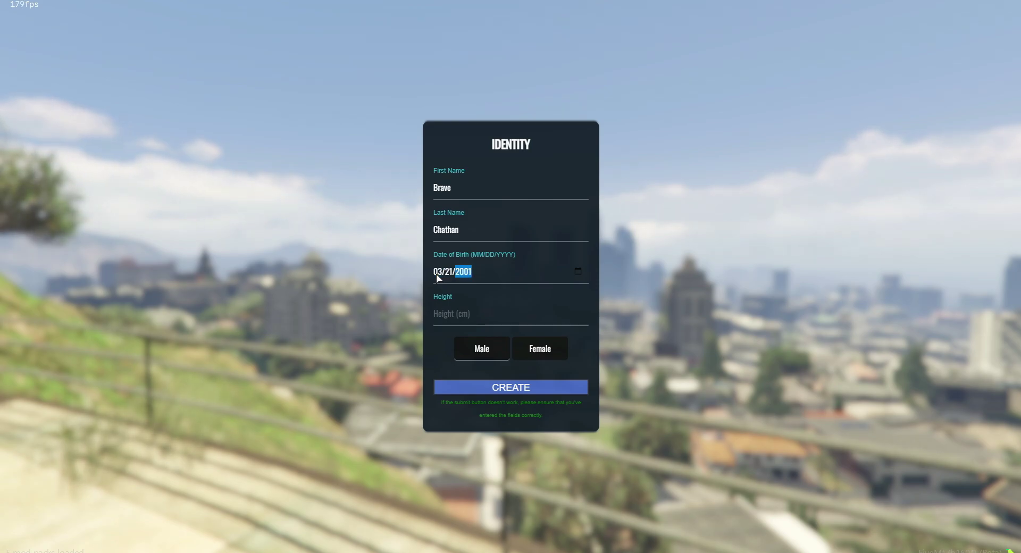
key(Return)
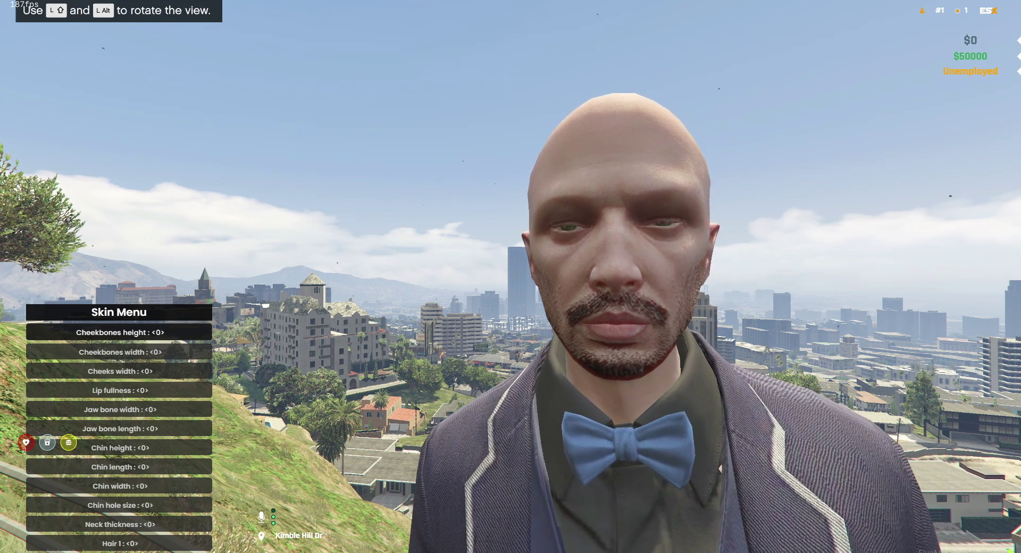
key(shift)
key(shift)
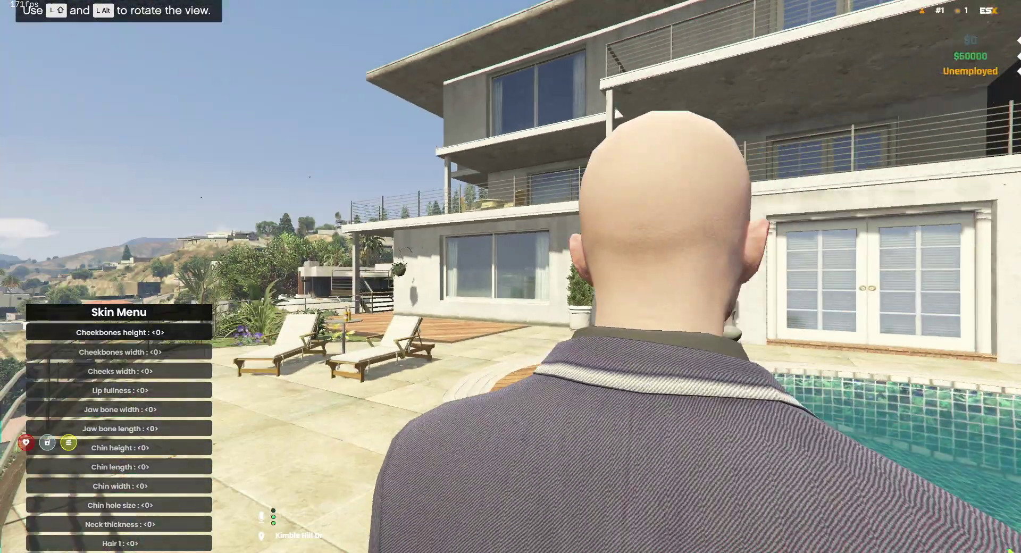
key(Down)
key(Down)
key(Down)
key(Down)
key(Down)
key(Down)
key(Down)
key(Down)
key(Down)
key(Down)
key(shift)
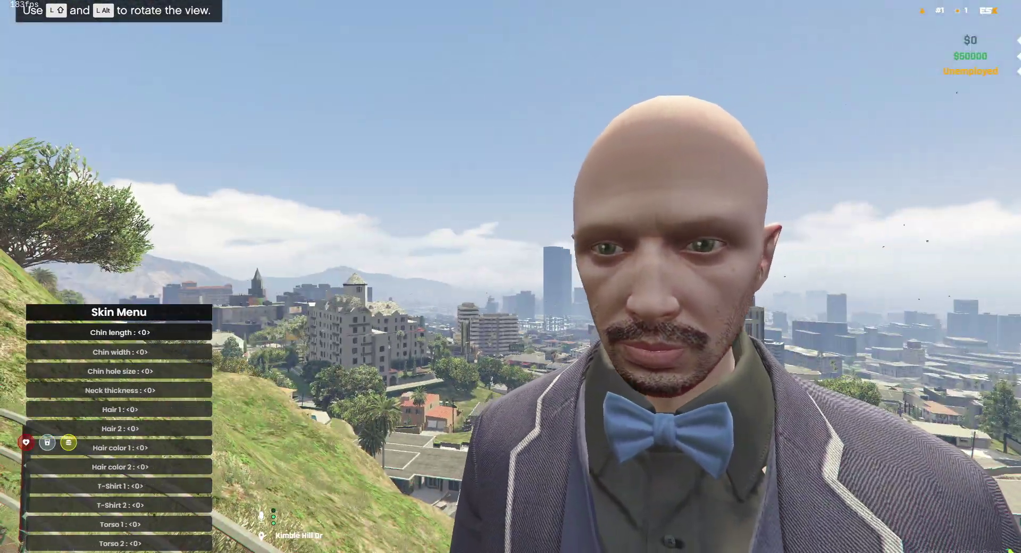
- Close the Skin Menu to spawn, walk along the sidewalk, and check the weapon wheel
key(Escape)
key(w)
key(w)
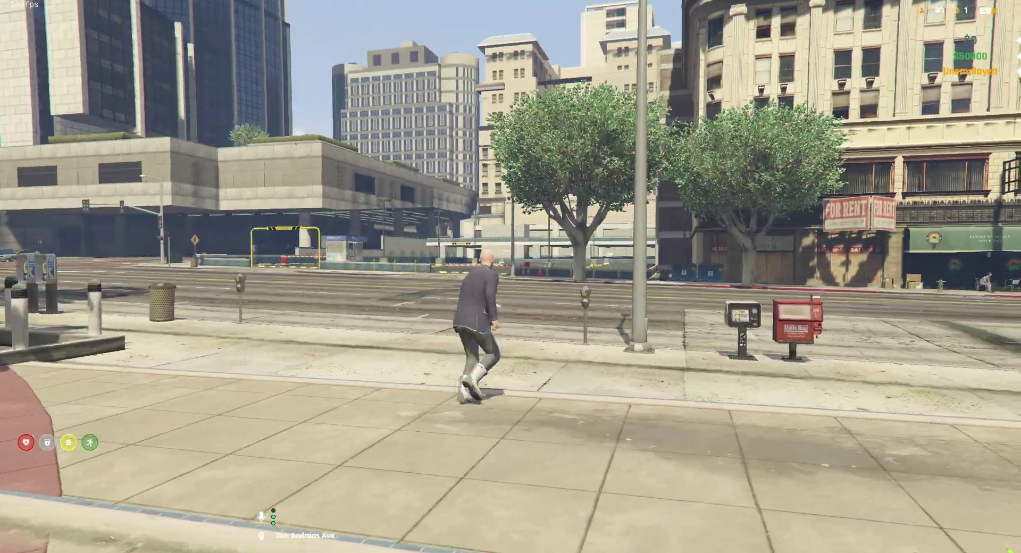
key(Tab)
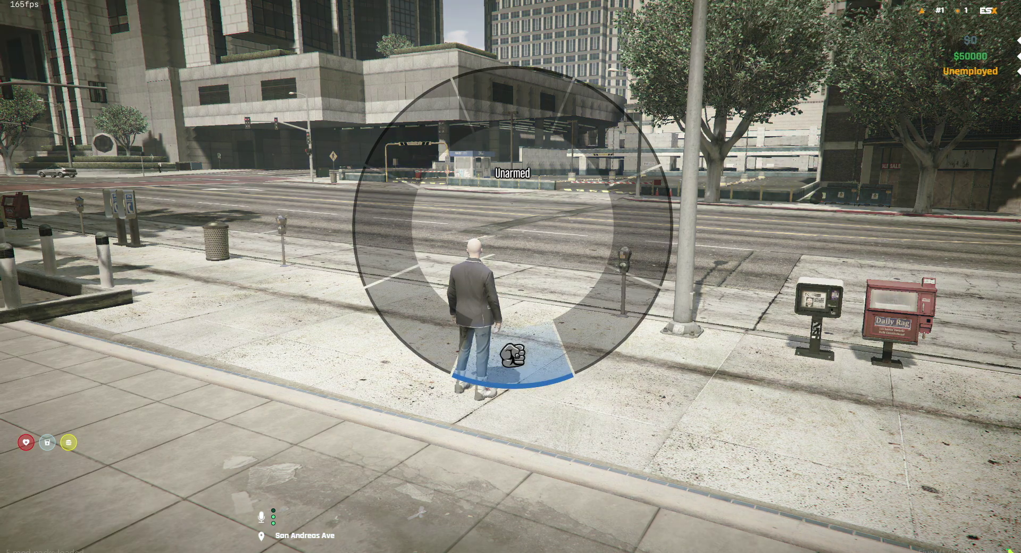
- Check the bank balance in the F2 inventory menu, then walk and sprint along San Andreas Ave
key(F2)
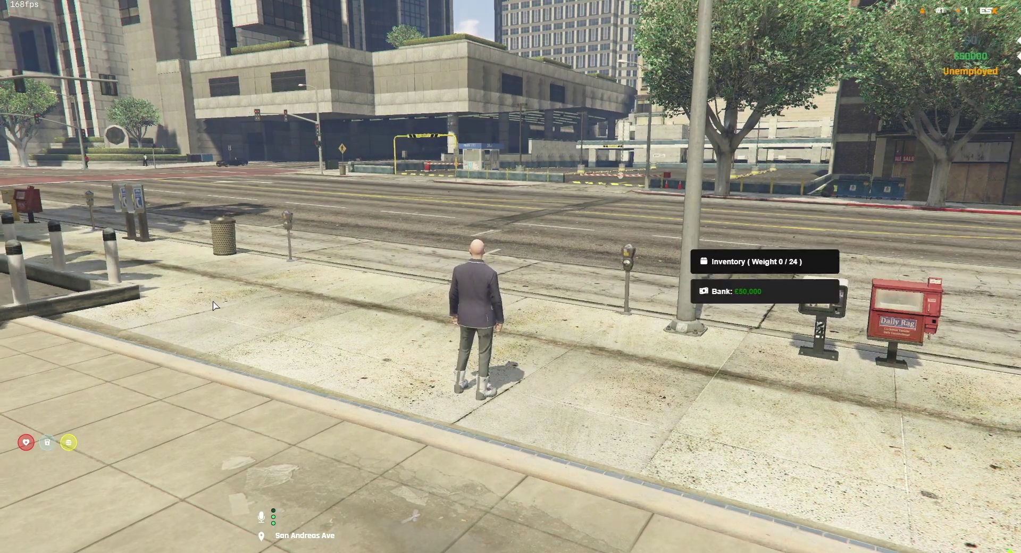
click(724, 299)
click(722, 279)
key(Escape)
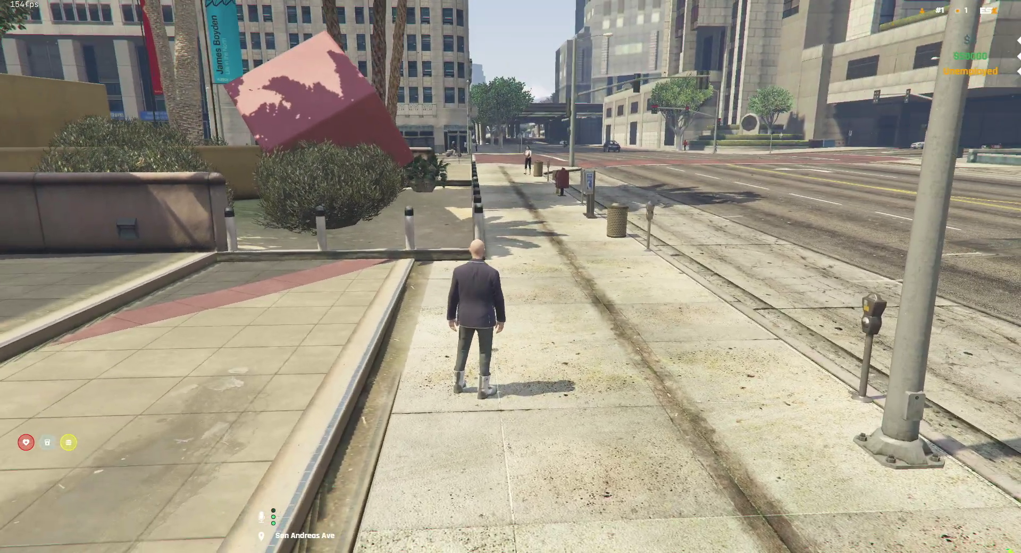
key(w)
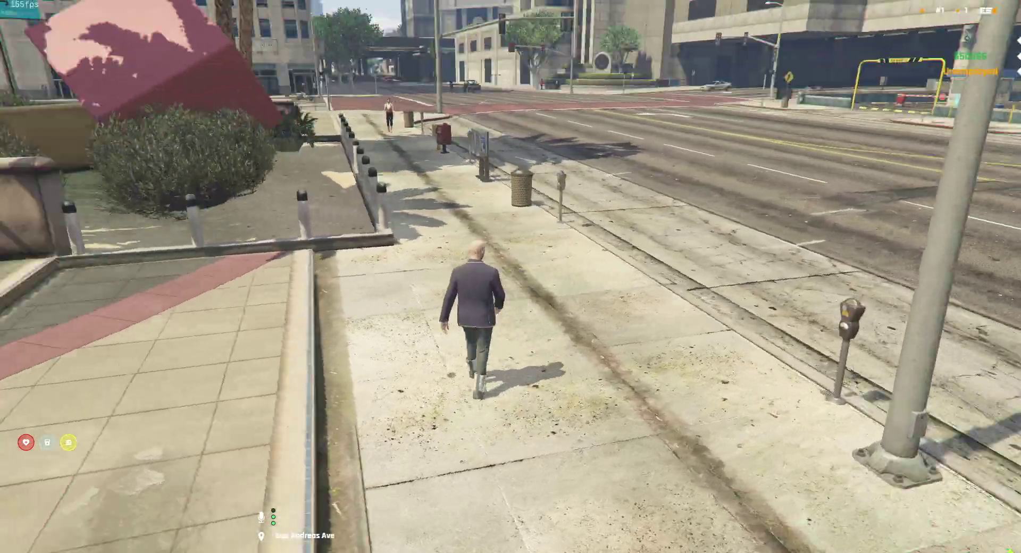
key(shift)
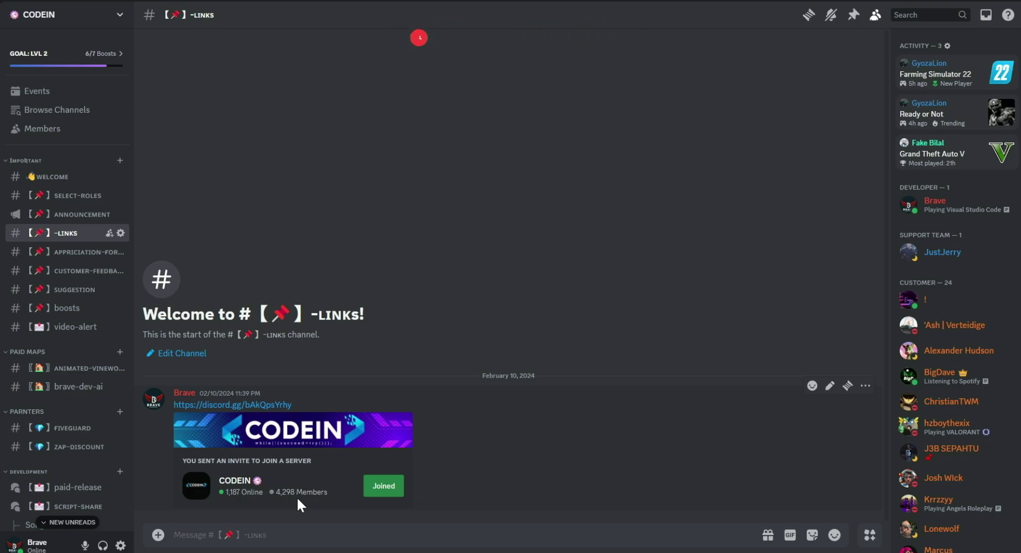
- Browse CODEIN's chat-gpt and logo-gpt channels
scroll(103, 502, down, 10)
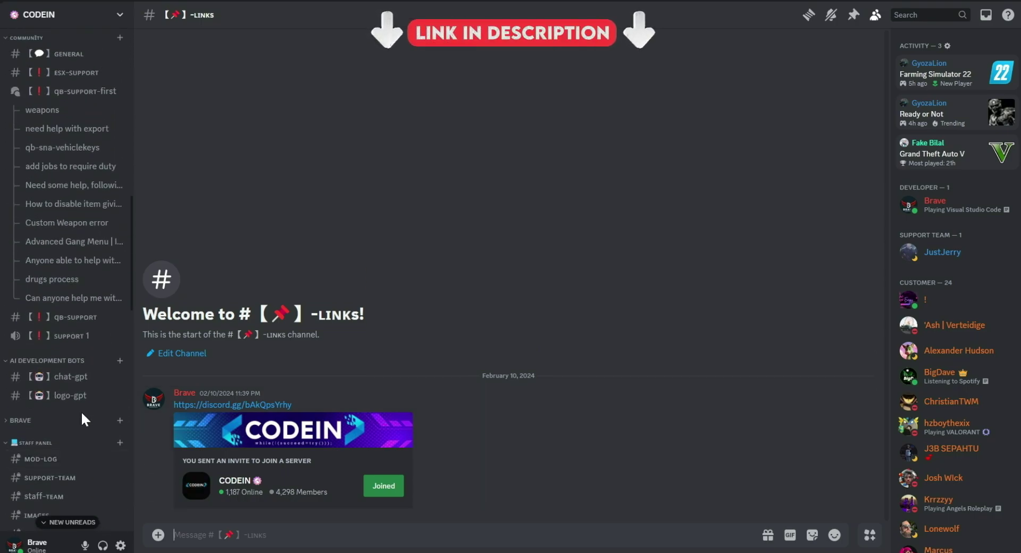
click(75, 379)
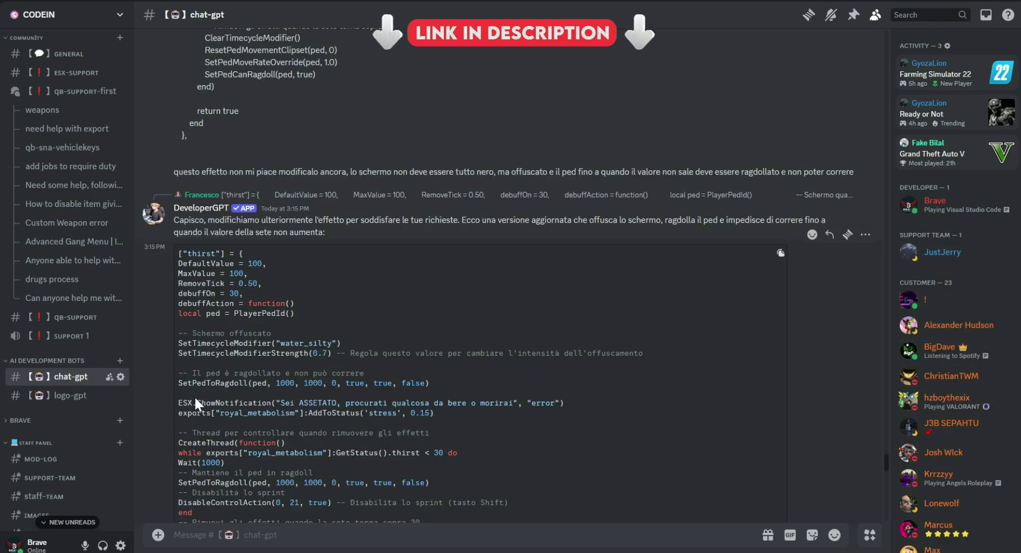
scroll(239, 432, down, 15)
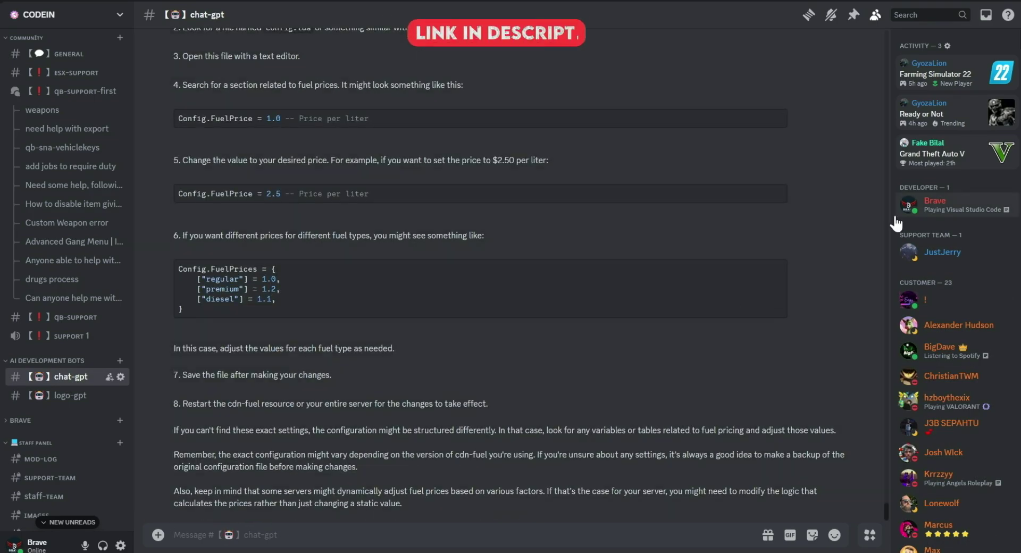
scroll(331, 356, up, 7)
scroll(347, 360, up, 15)
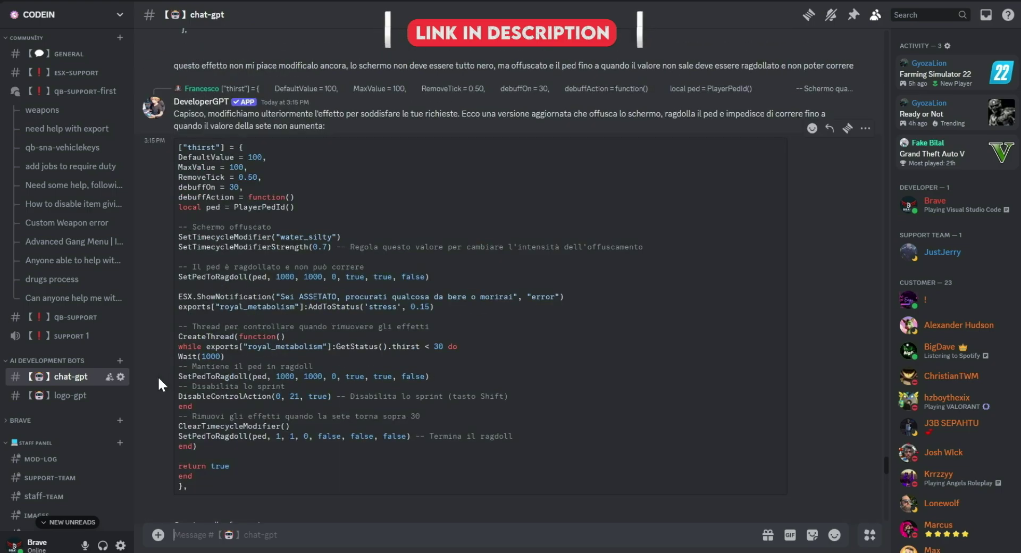
click(69, 396)
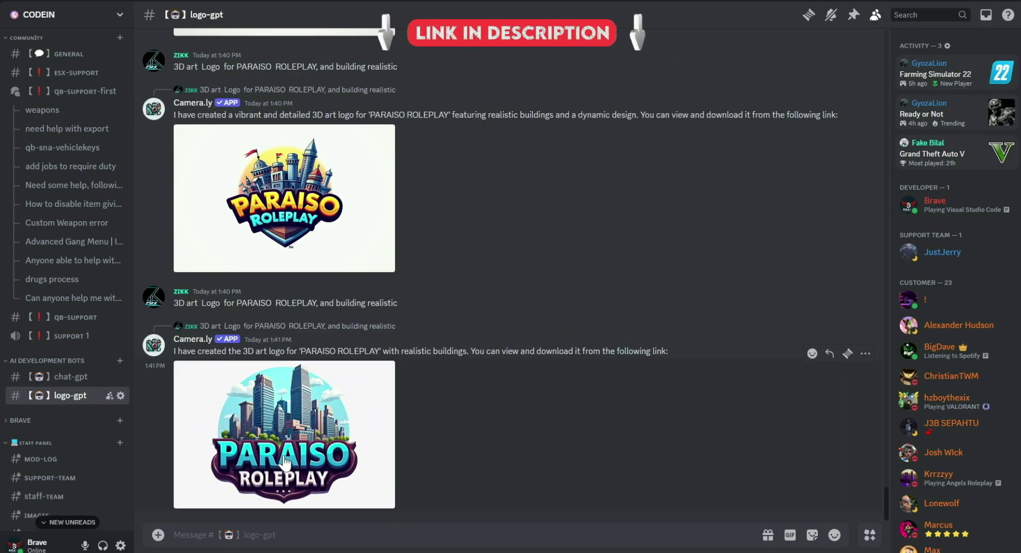
scroll(306, 250, up, 15)
scroll(76, 367, up, 5)
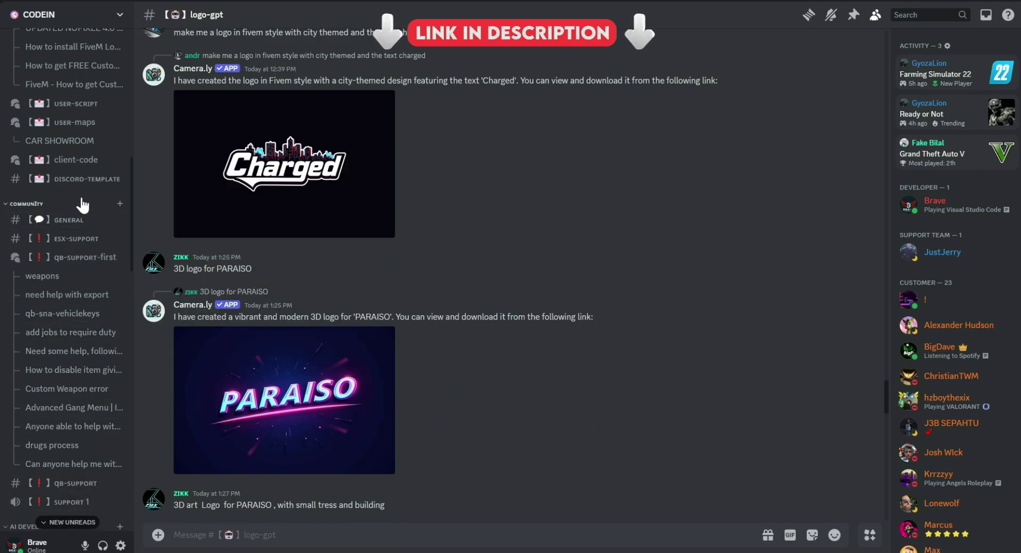
scroll(82, 205, up, 4)
- Look through user-maps, user-script, discord-template and client-code, ending on the script-share forum
click(79, 229)
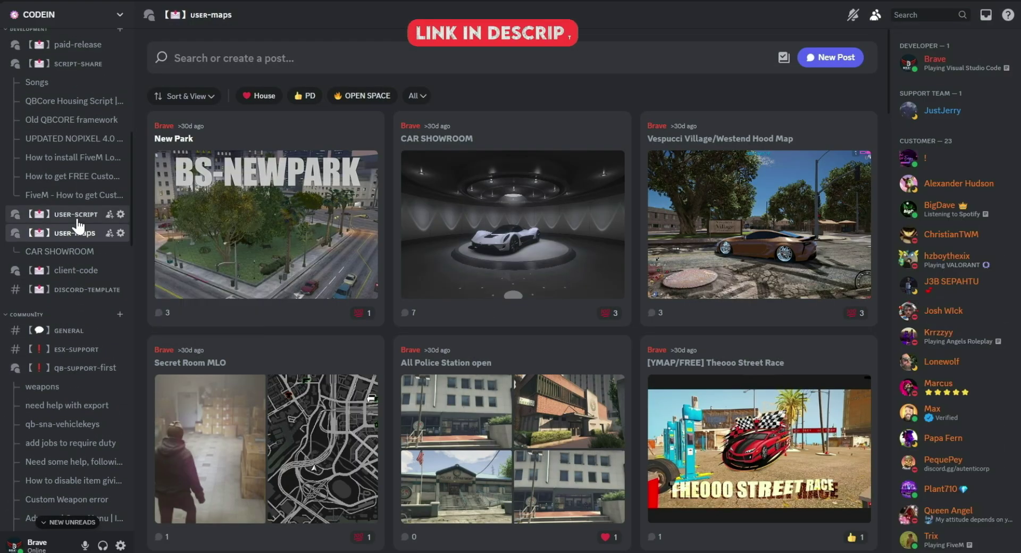
click(77, 217)
click(80, 290)
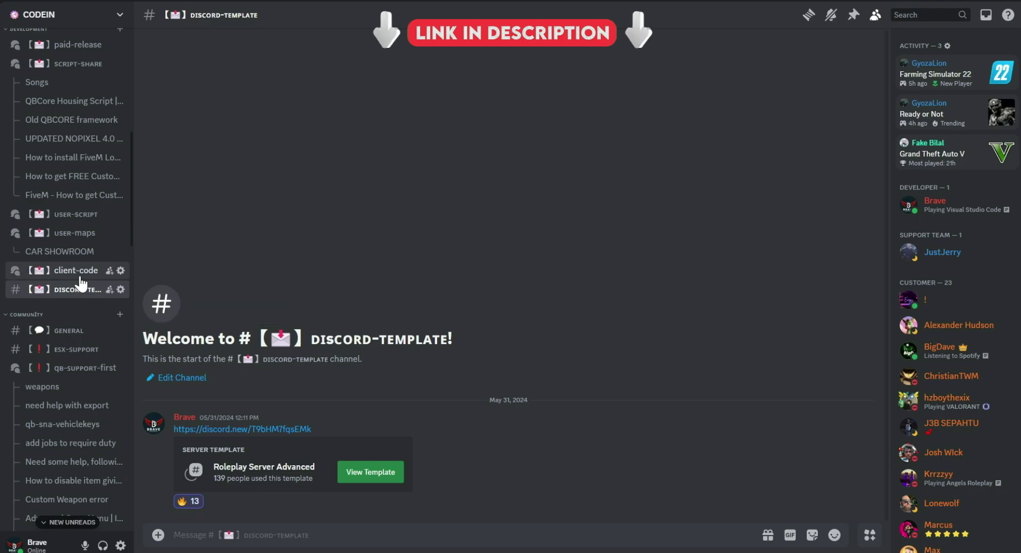
click(80, 272)
scroll(80, 282, up, 4)
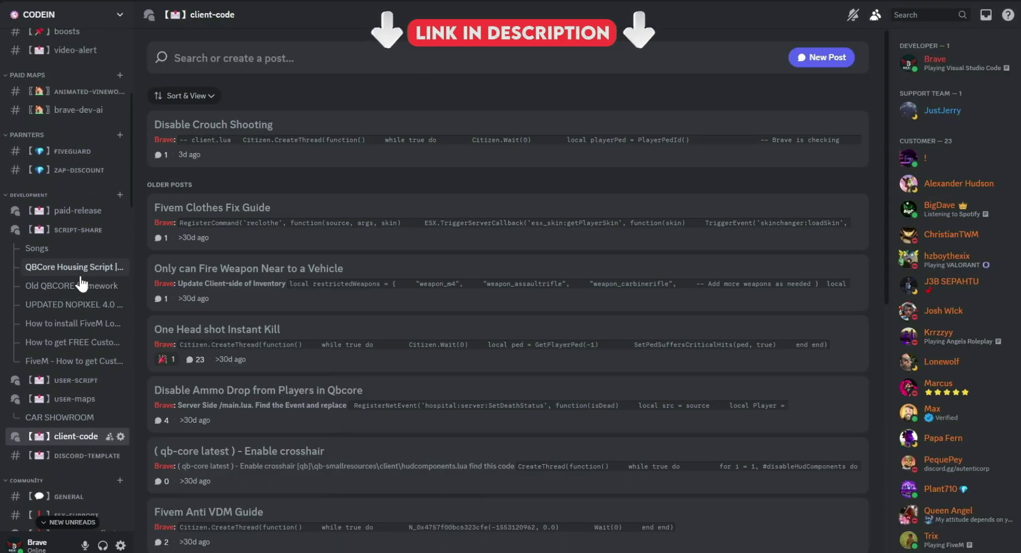
click(80, 229)
scroll(80, 234, up, 6)
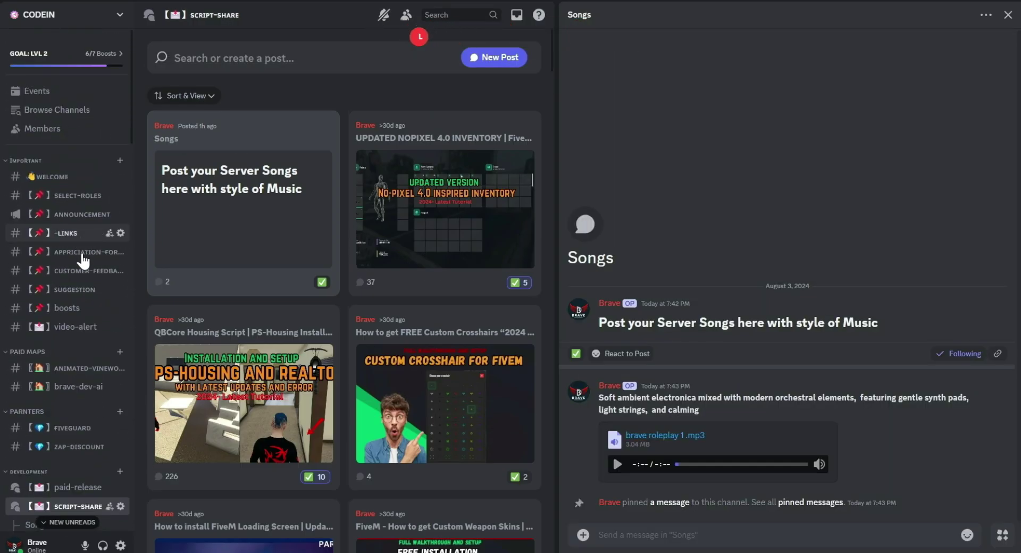